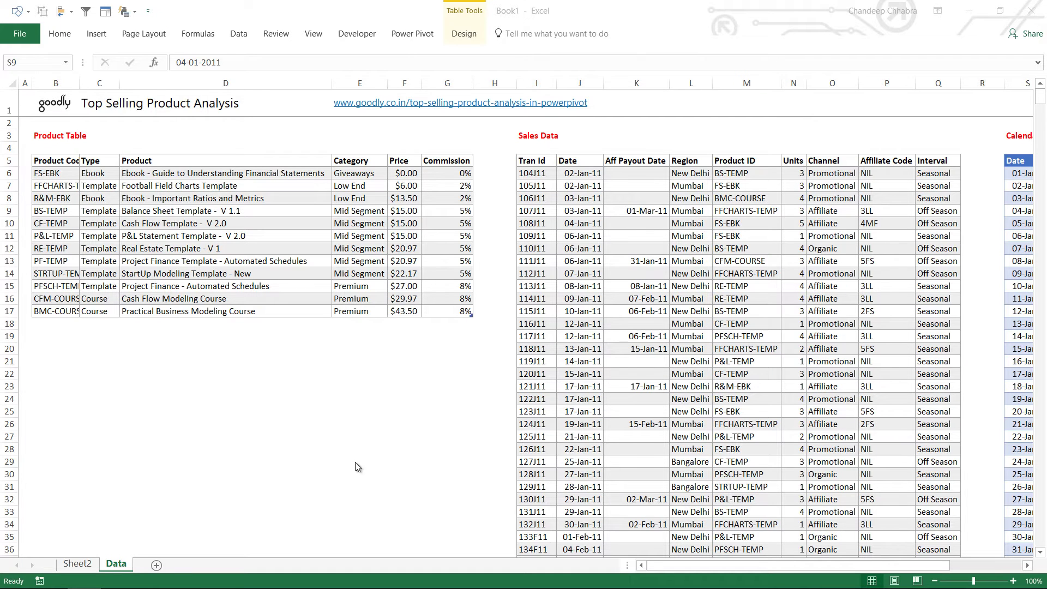
# - Review Sheet2's pivot tables, checking the Best Selling Prod and Top 3 Prod Sales columns
pyautogui.click(76, 564)
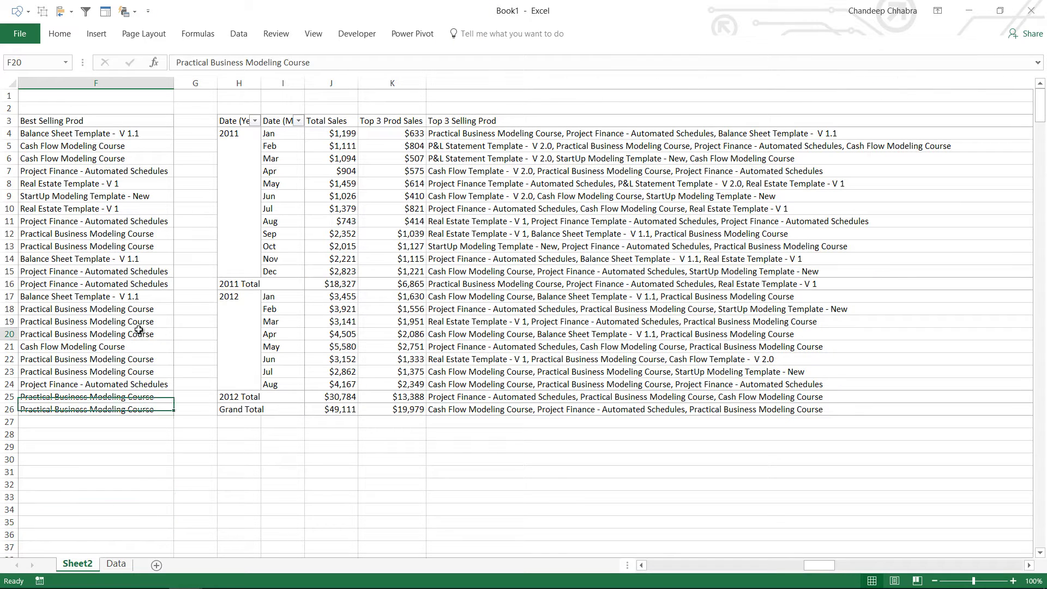
pyautogui.press('Home')
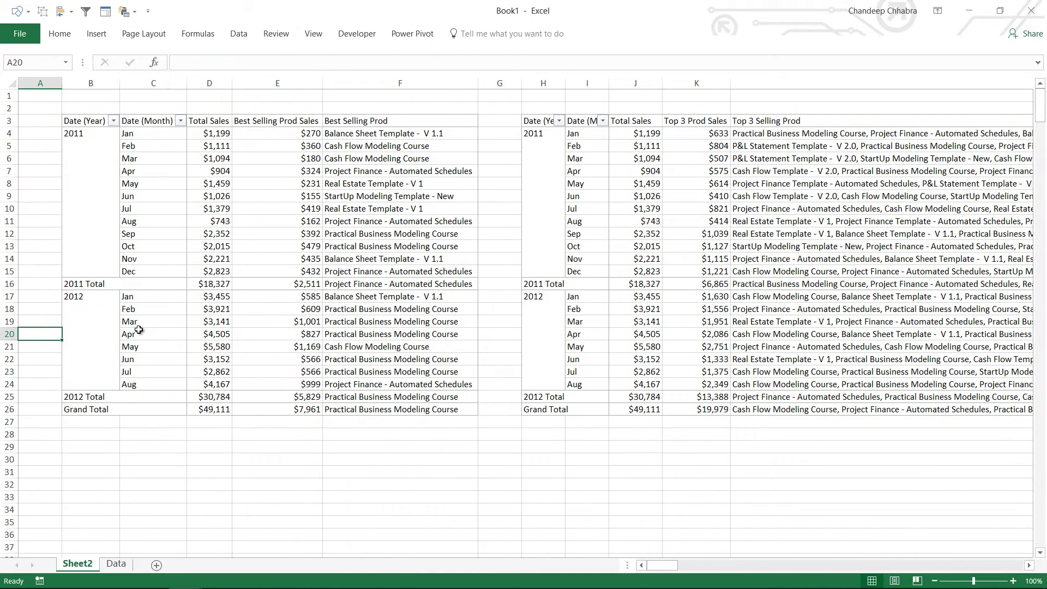
pyautogui.click(219, 146)
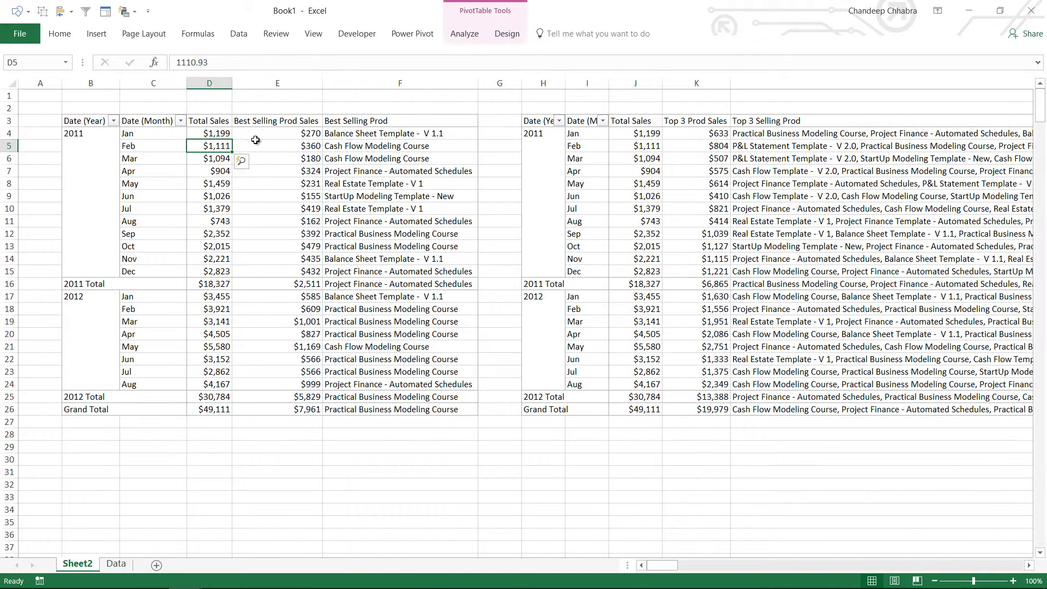
pyautogui.click(284, 124)
pyautogui.click(384, 123)
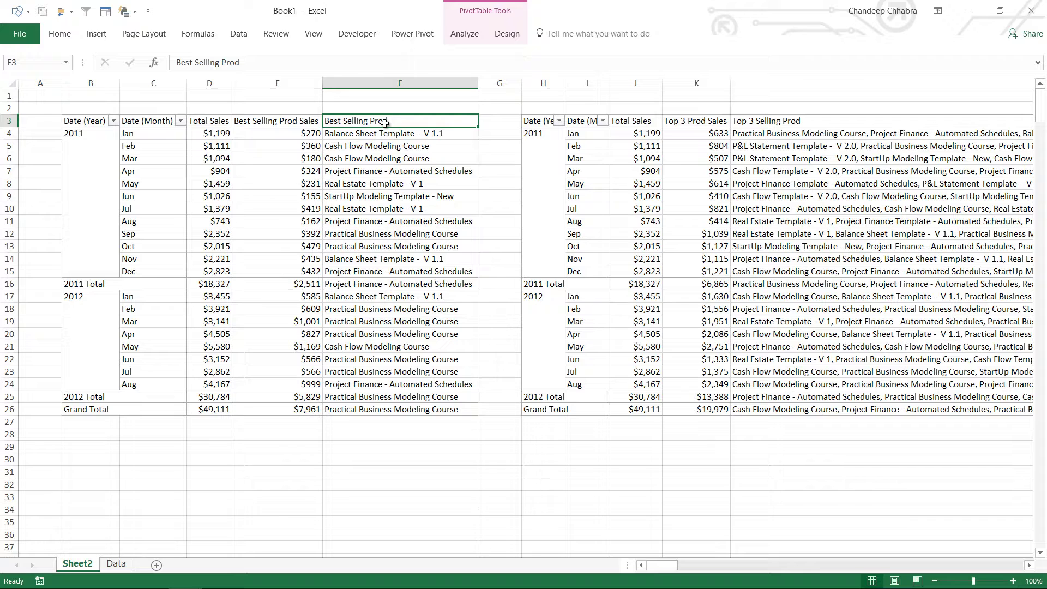
pyautogui.click(719, 124)
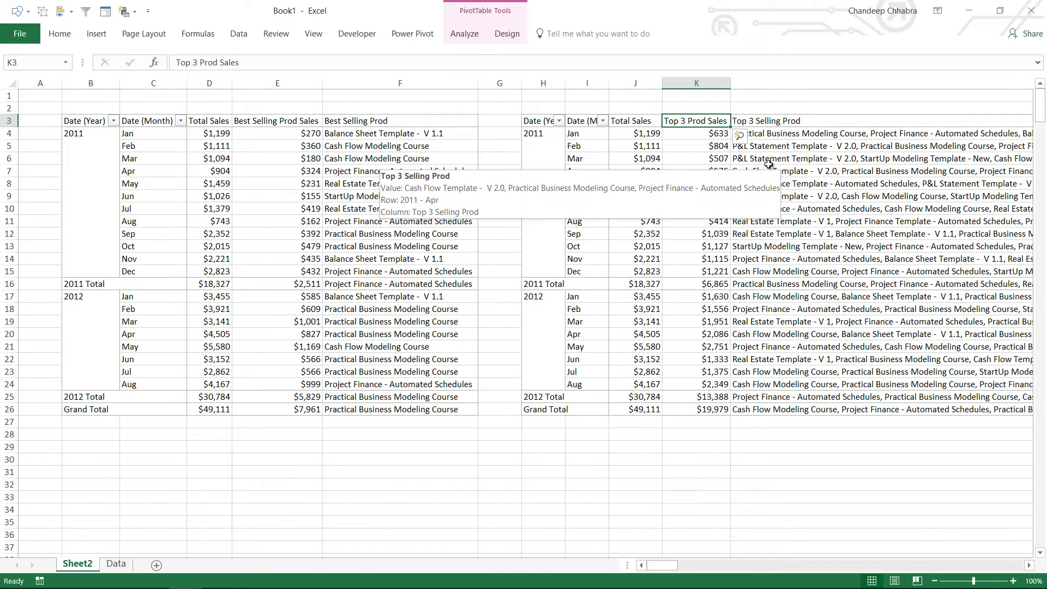
pyautogui.click(779, 135)
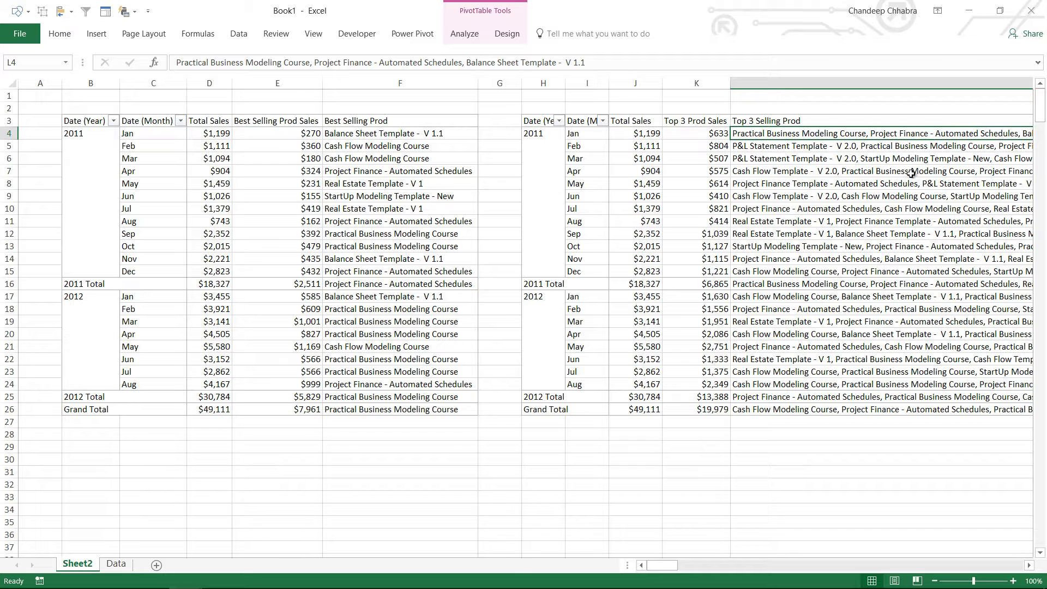
# - Copy the whole top 3 pivot table and paste a duplicate at N4 beside it
pyautogui.press('Right')
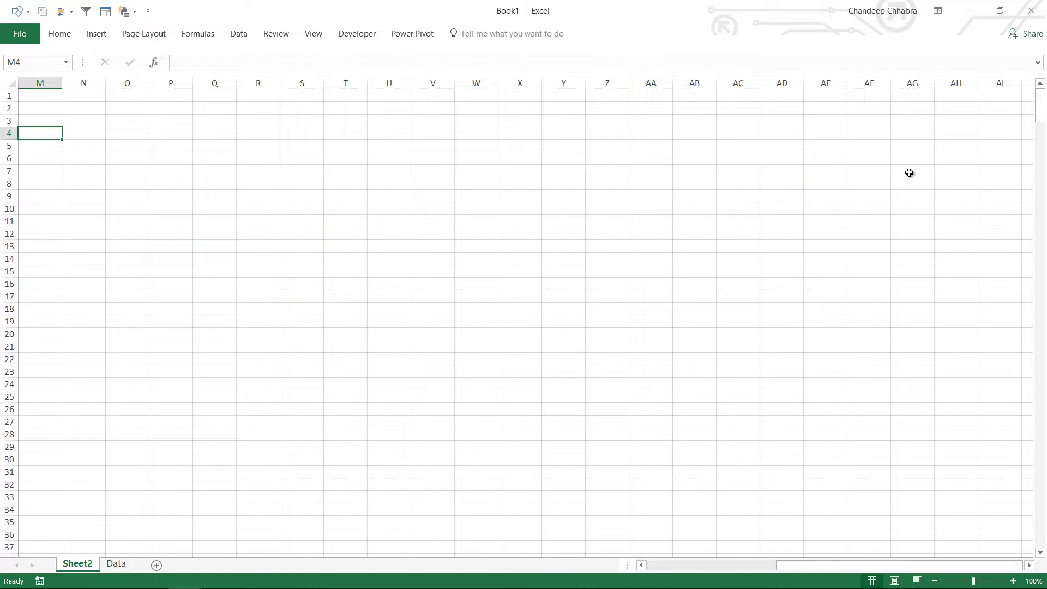
pyautogui.press('Left')
pyautogui.press('Left')
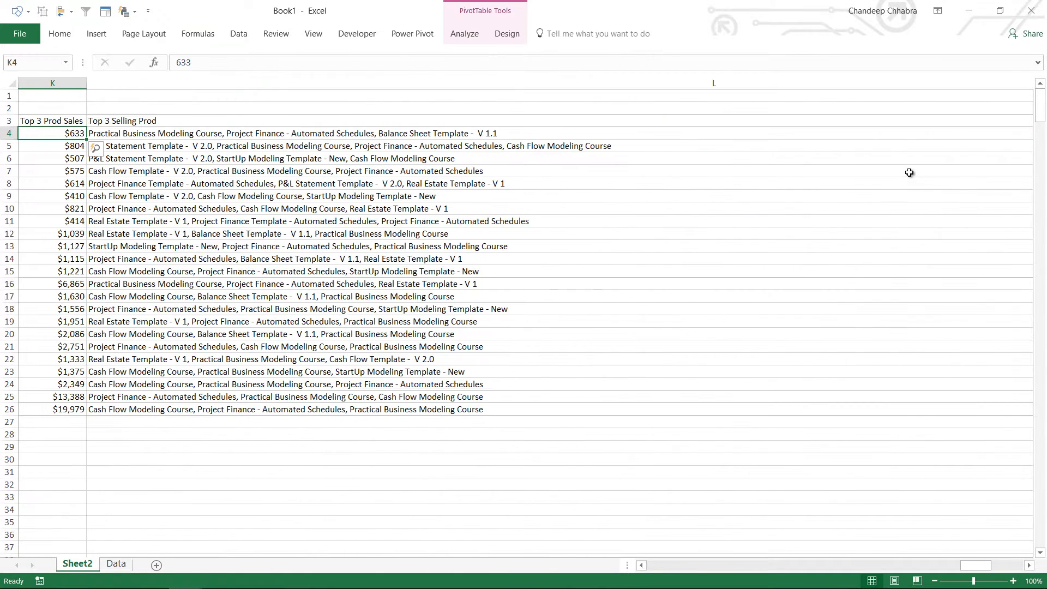
pyautogui.click(215, 132)
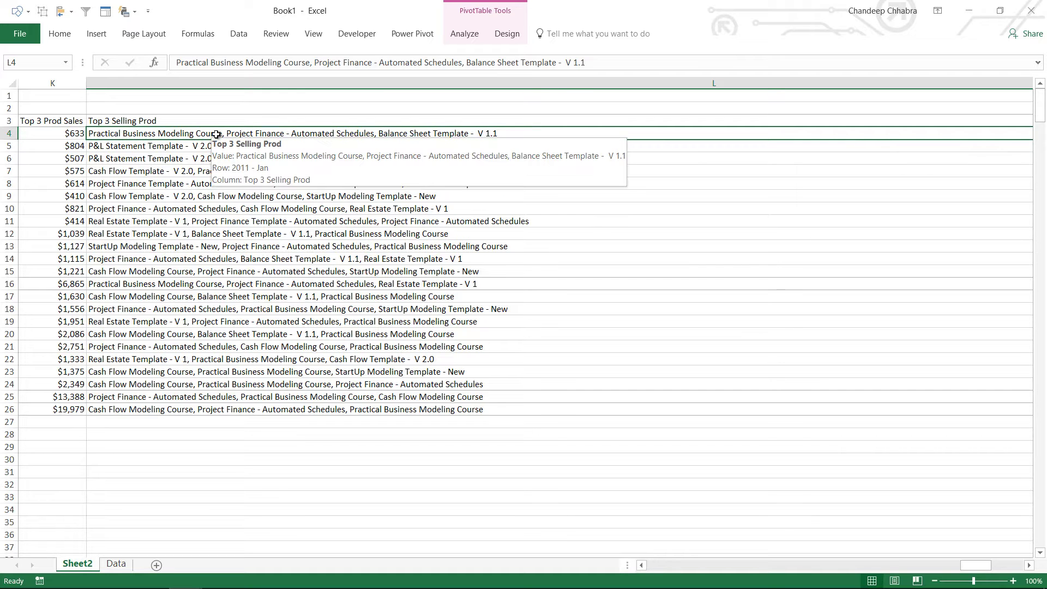
pyautogui.hotkey('ctrl', 'a')
pyautogui.hotkey('ctrl', 'c')
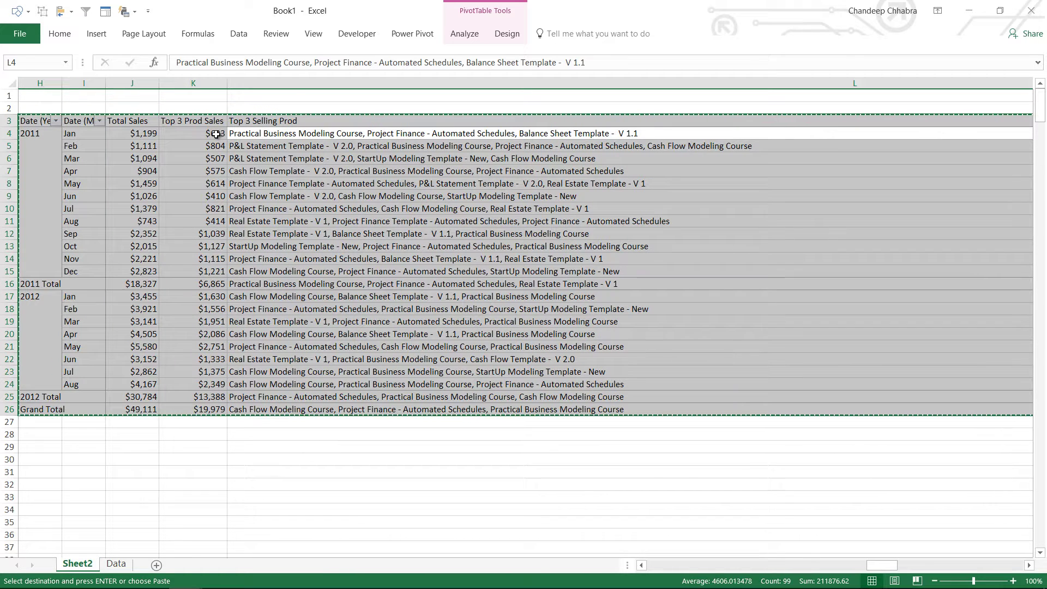
pyautogui.press('Escape')
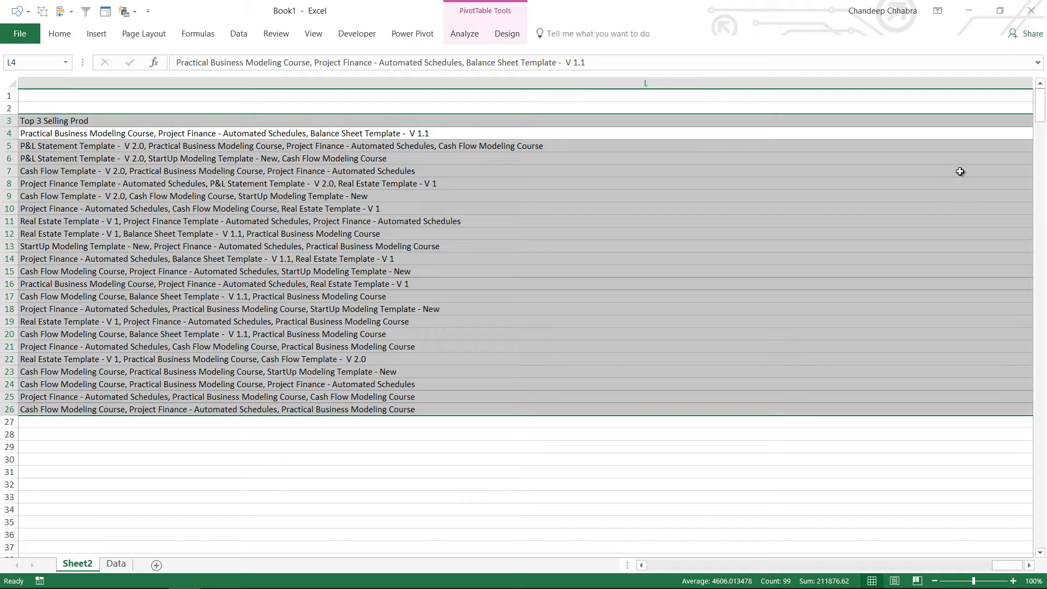
pyautogui.press('Right')
pyautogui.press('Right')
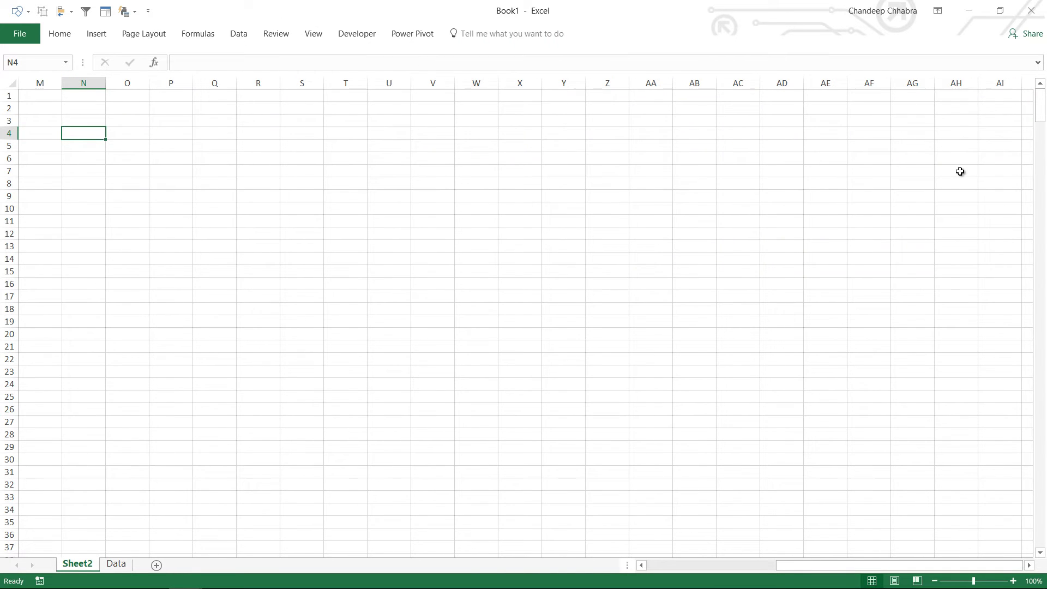
pyautogui.hotkey('ctrl', 'v')
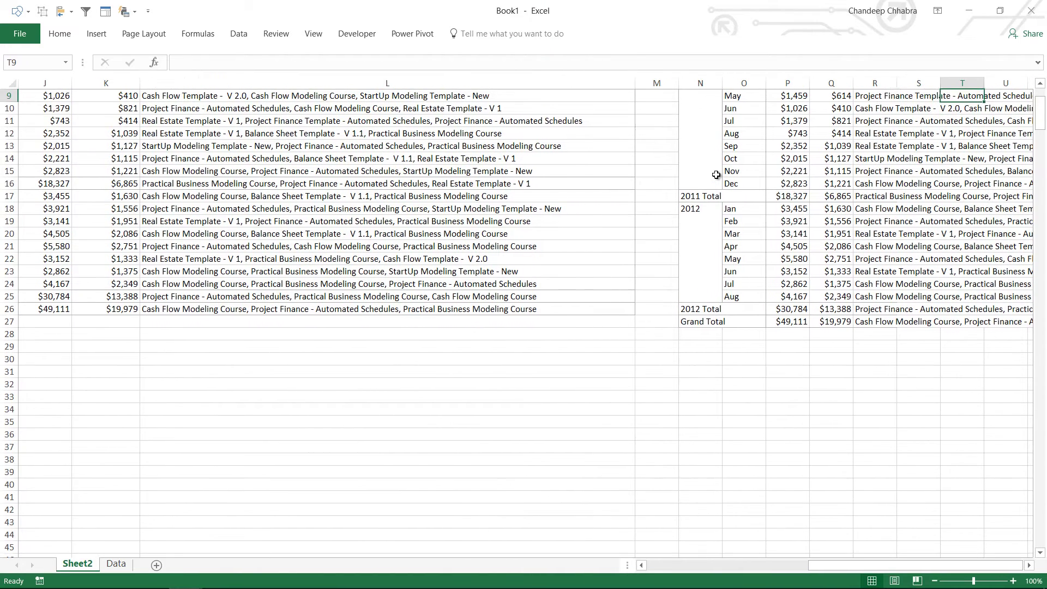
pyautogui.press('Up')
pyautogui.press('Up')
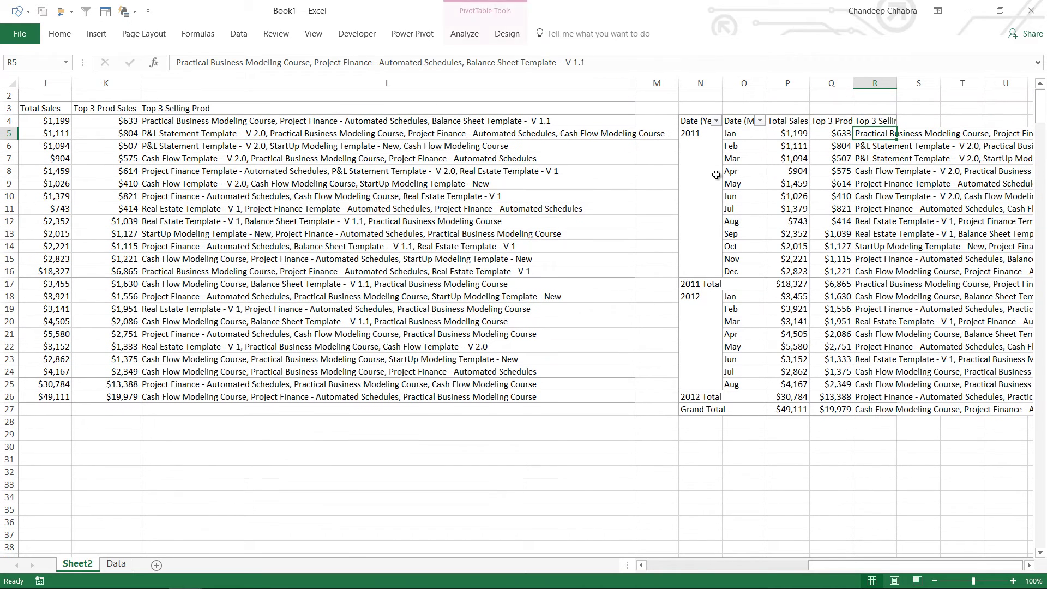
# - Remove Total Sales and Top 3 Prod Sales from the copied pivot's Values
pyautogui.rightClick(846, 183)
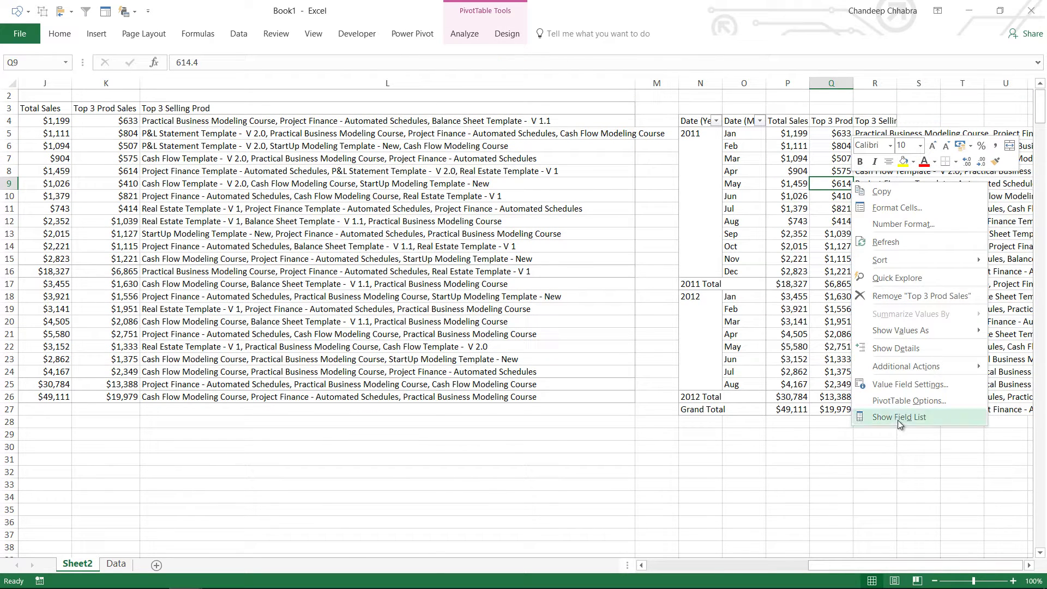
pyautogui.click(899, 426)
pyautogui.moveTo(288, 170); pyautogui.dragTo(285, 76)
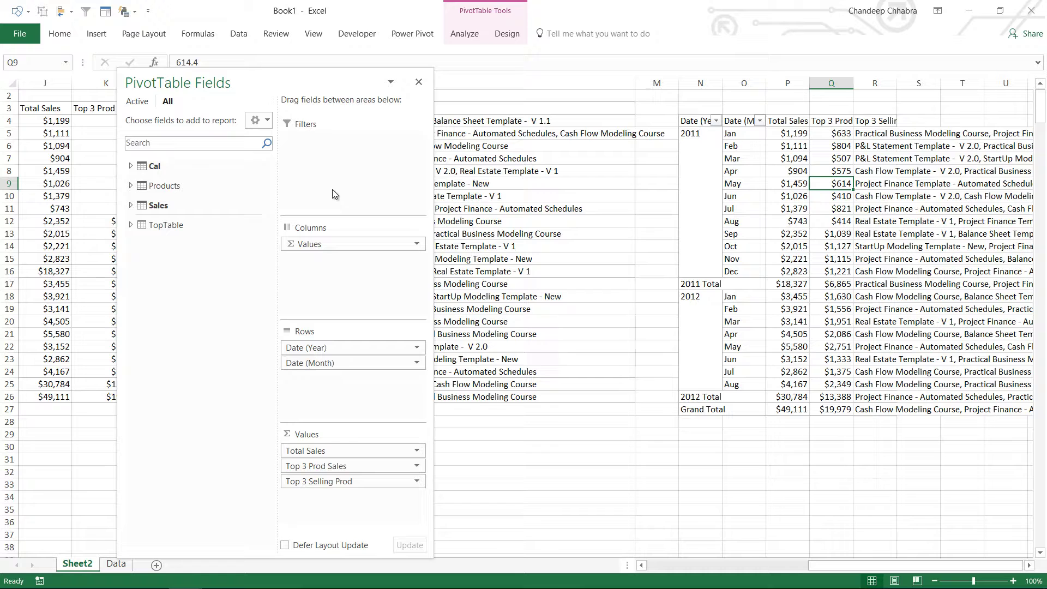
pyautogui.moveTo(397, 440); pyautogui.dragTo(464, 437)
pyautogui.moveTo(340, 451); pyautogui.dragTo(554, 394)
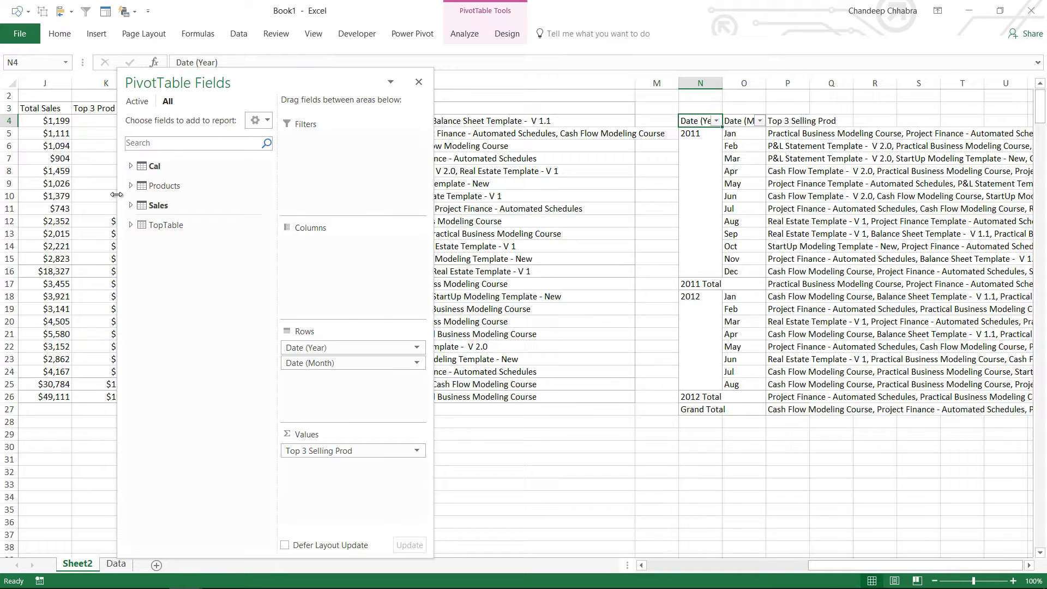
# - Inspect the Top 3 Selling Prod measure formula and close it unchanged
pyautogui.click(131, 205)
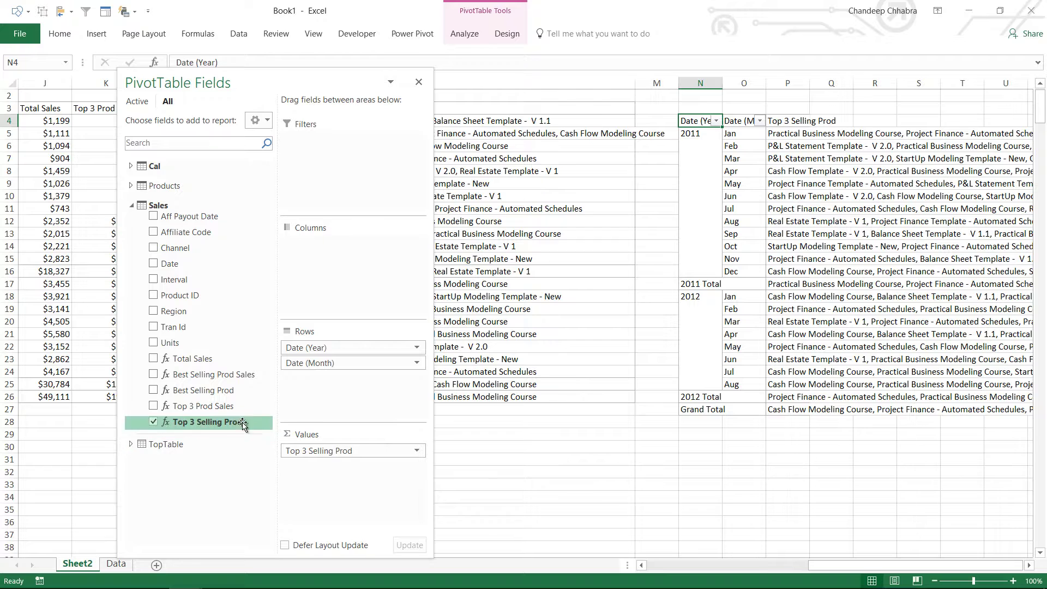
pyautogui.rightClick(226, 425)
pyautogui.click(267, 437)
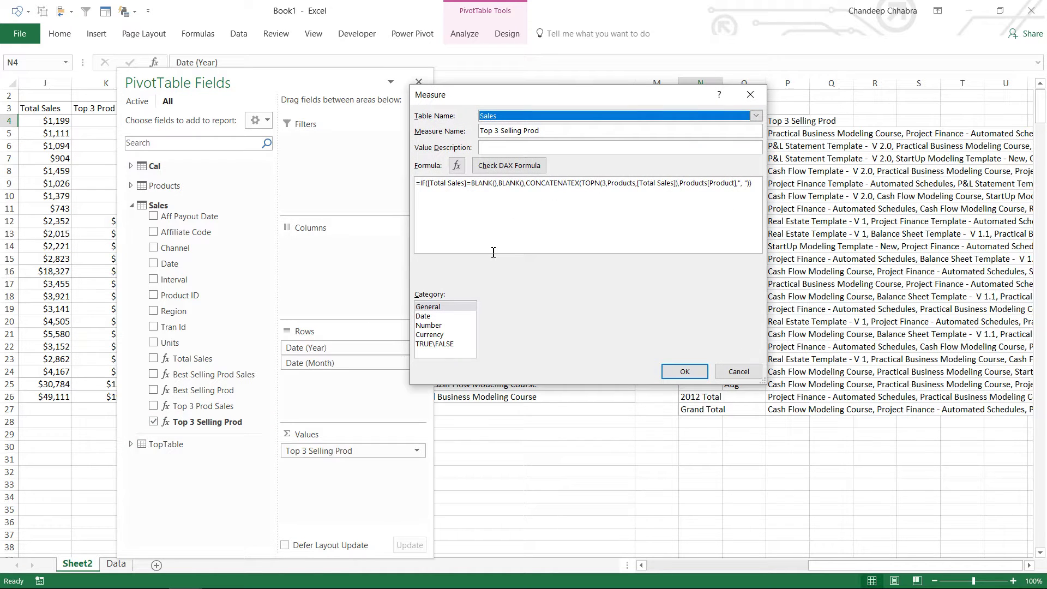
pyautogui.click(685, 372)
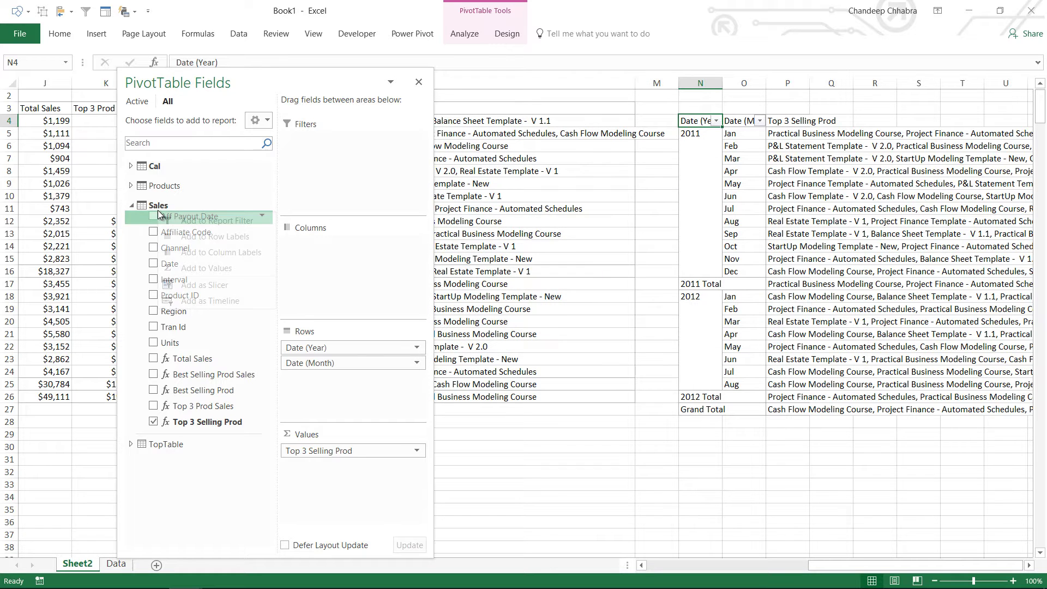
# - Add a Sales measure named Top 3 Selling Prod Revised with the pasted top 3 formula
pyautogui.rightClick(161, 209)
pyautogui.click(180, 219)
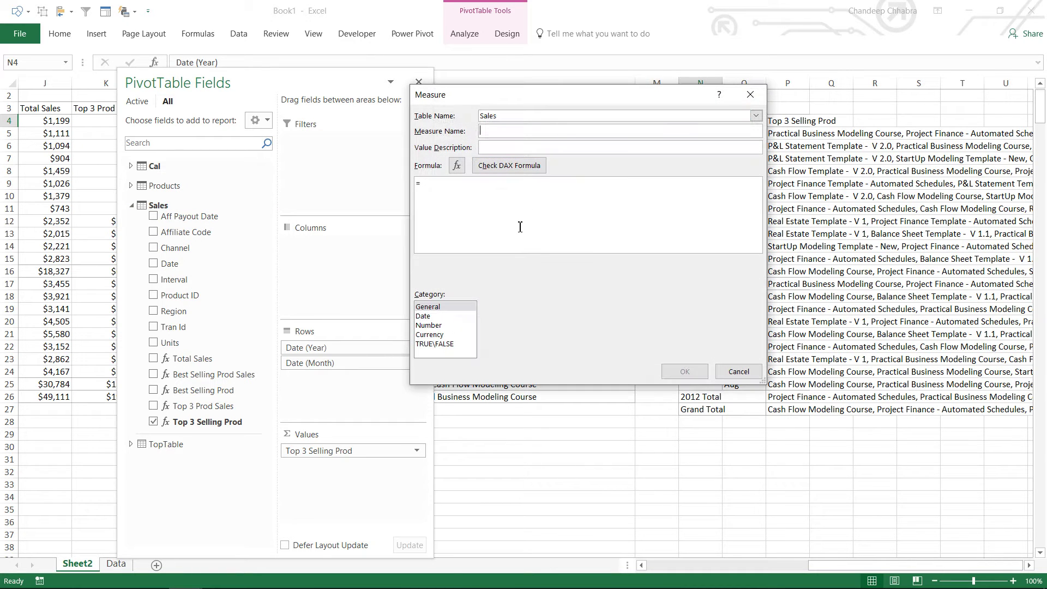
pyautogui.click(174, 184)
pyautogui.hotkey('ctrl', 'v')
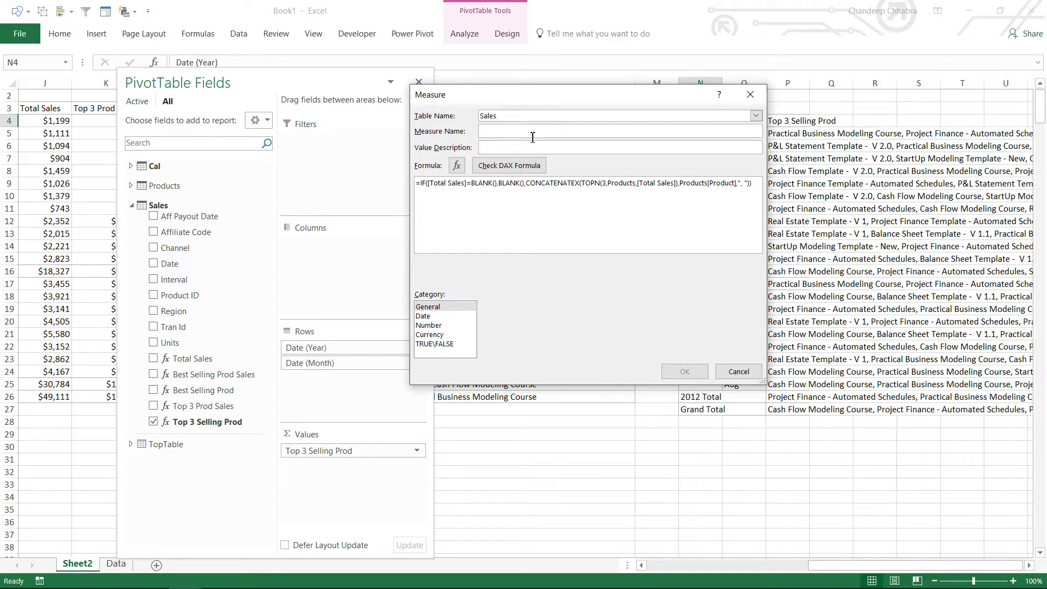
pyautogui.write('Top 3 Selling Pro')
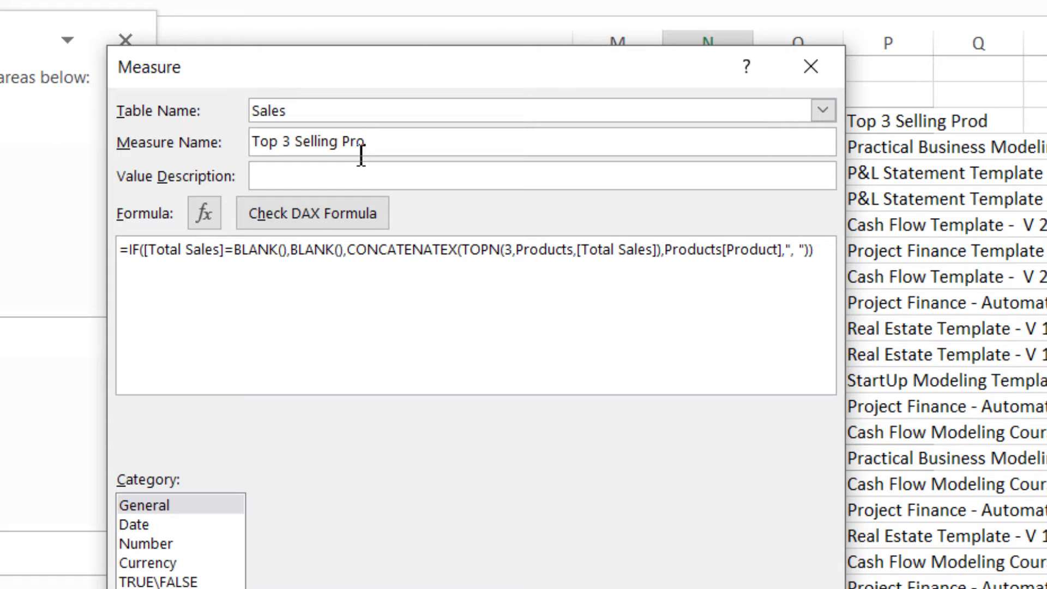
pyautogui.write('d Revised')
# - Insert a comma after Products[Product] in the new measure's formula
pyautogui.click(489, 281)
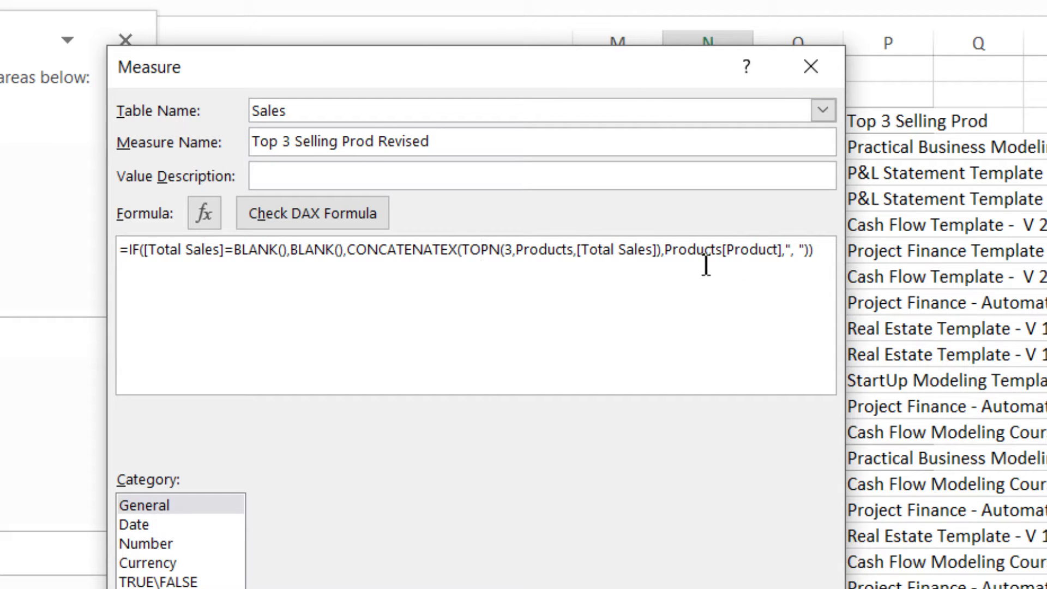
pyautogui.moveTo(680, 249); pyautogui.dragTo(792, 254)
pyautogui.click(781, 251)
pyautogui.press('Right')
pyautogui.write(',')
pyautogui.scroll(3, 564, 278)
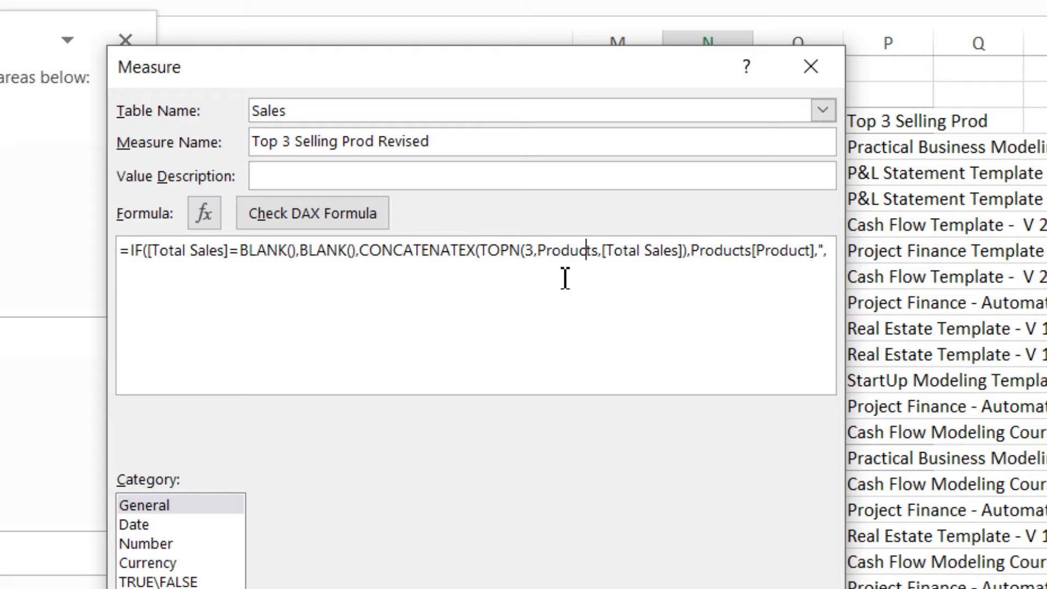
# - Append &[Total Sales] after Products[Product] in the CONCATENATEX expression
pyautogui.scroll(1, 562, 278)
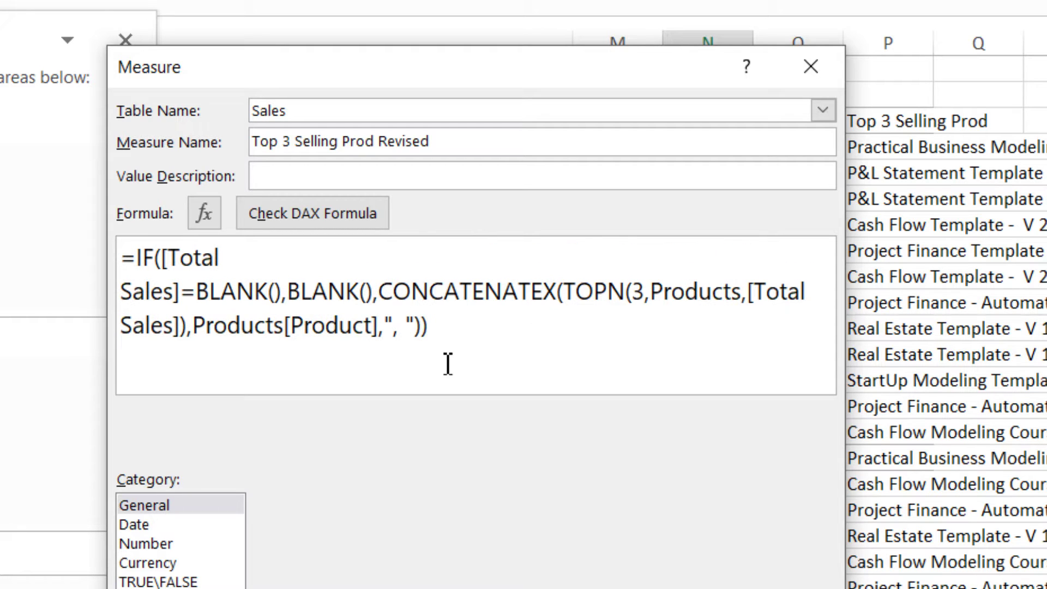
pyautogui.click(432, 300)
pyautogui.moveTo(575, 297); pyautogui.dragTo(649, 294)
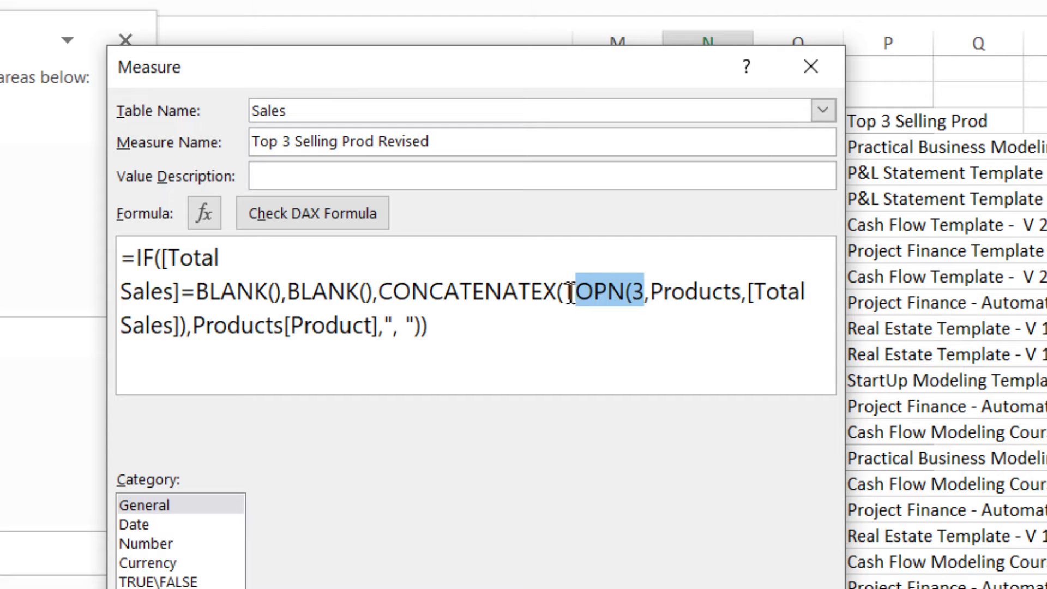
pyautogui.moveTo(573, 297); pyautogui.dragTo(786, 301)
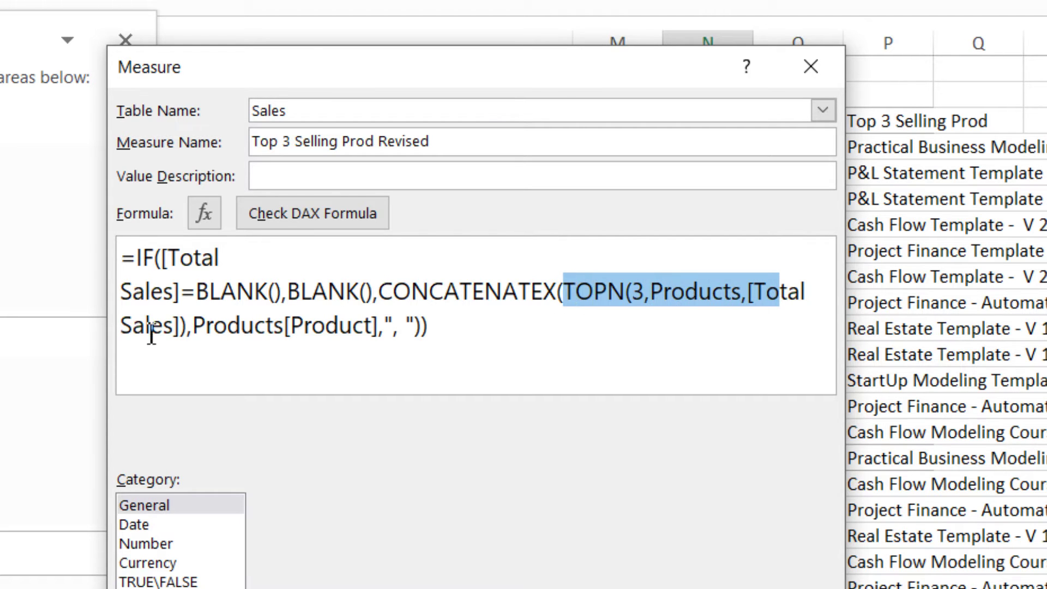
pyautogui.click(136, 327)
pyautogui.keyDown('shift'); pyautogui.click(176, 331); pyautogui.keyUp('shift')
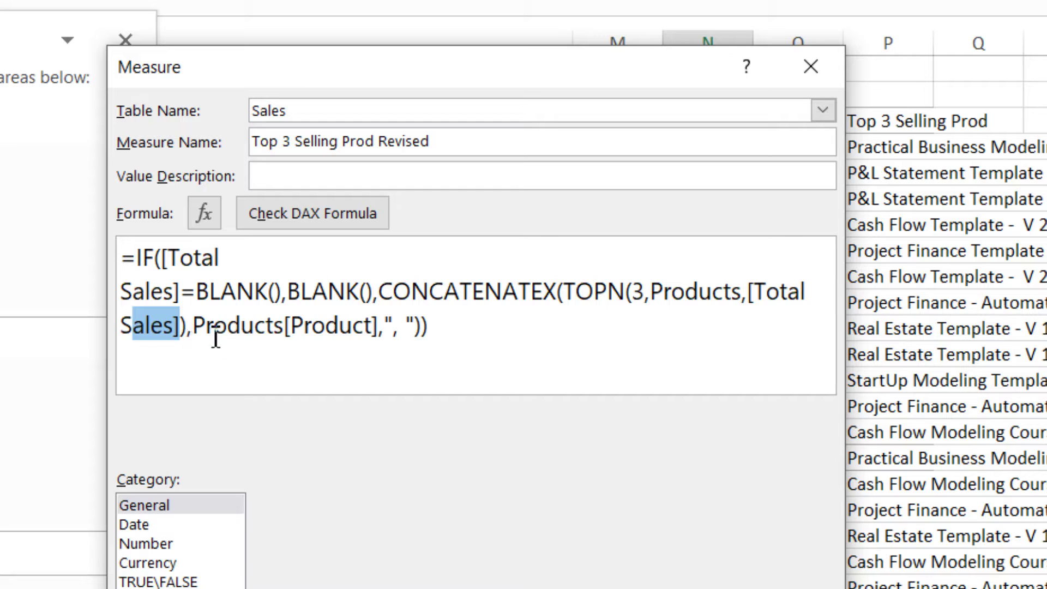
pyautogui.click(200, 326)
pyautogui.moveTo(208, 326); pyautogui.dragTo(381, 327)
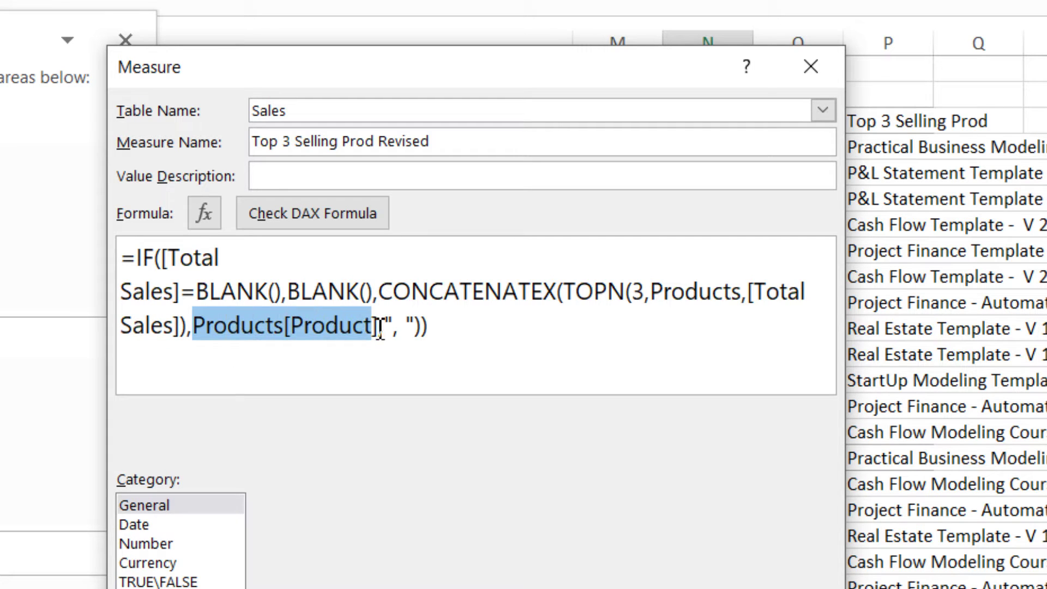
pyautogui.click(374, 327)
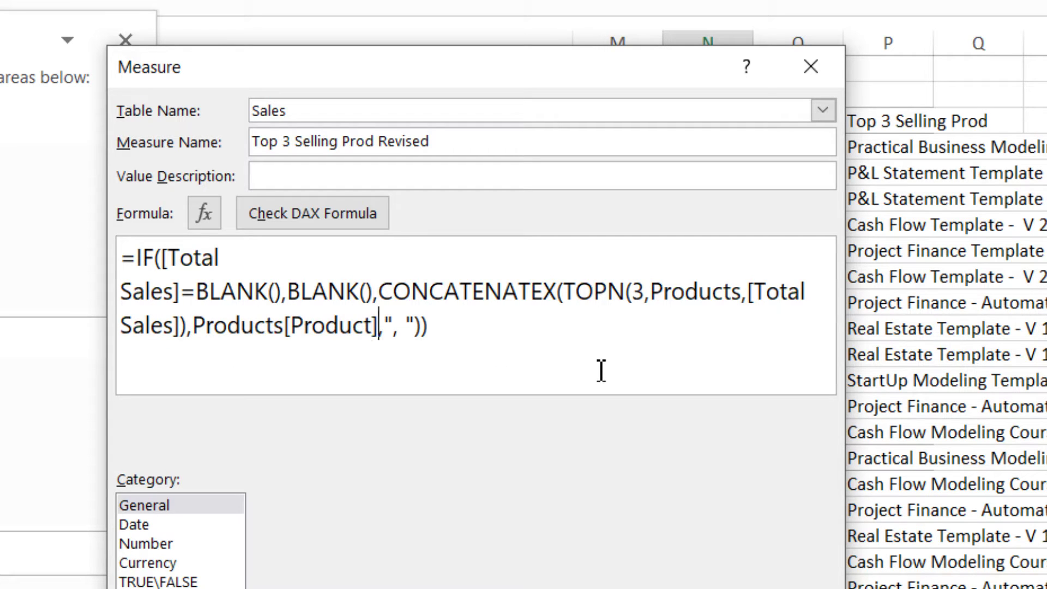
pyautogui.write('&')
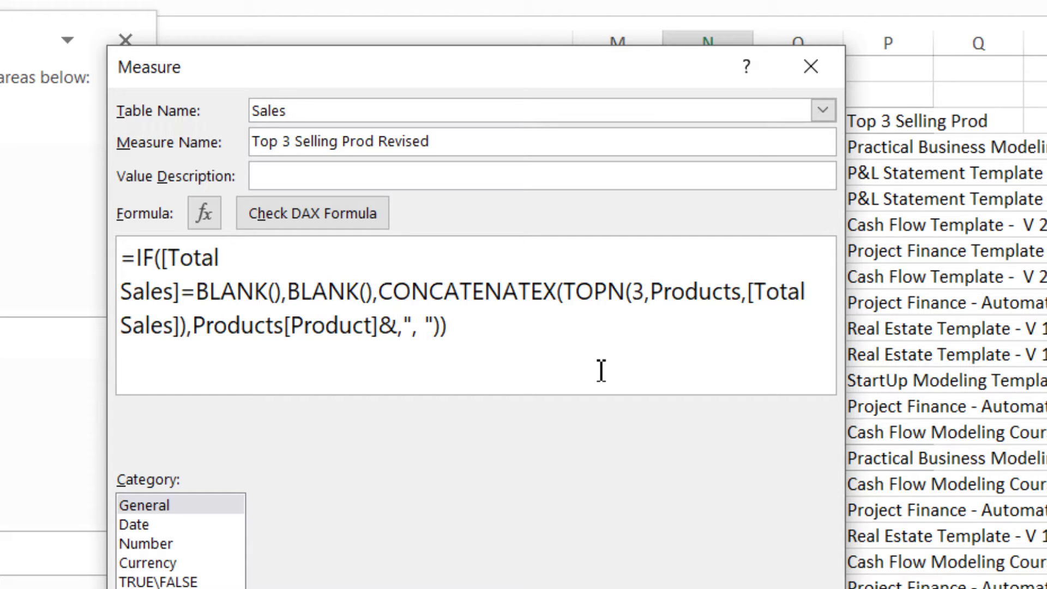
pyautogui.write('[to')
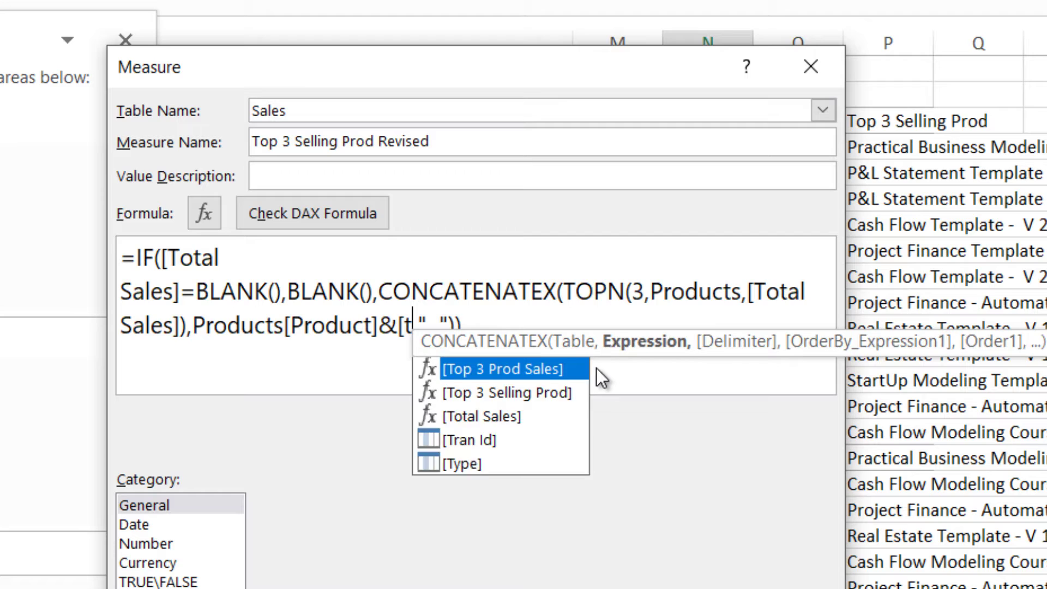
pyautogui.press('Down')
pyautogui.press('Down')
pyautogui.press('Tab')
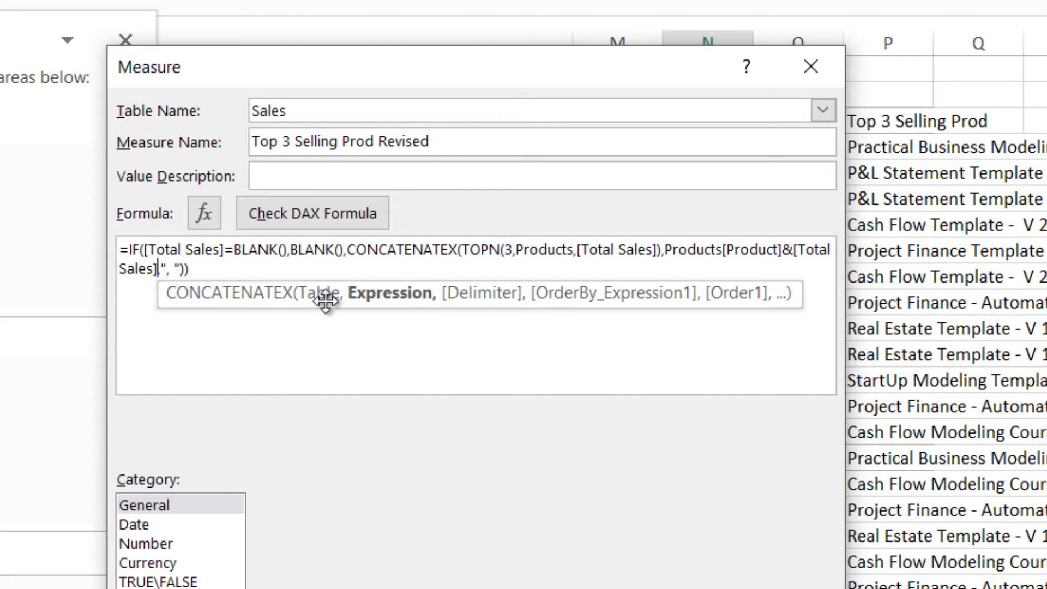
# - Save the revised measure and swap it for Top 3 Selling Prod in the pivot values
pyautogui.click(341, 221)
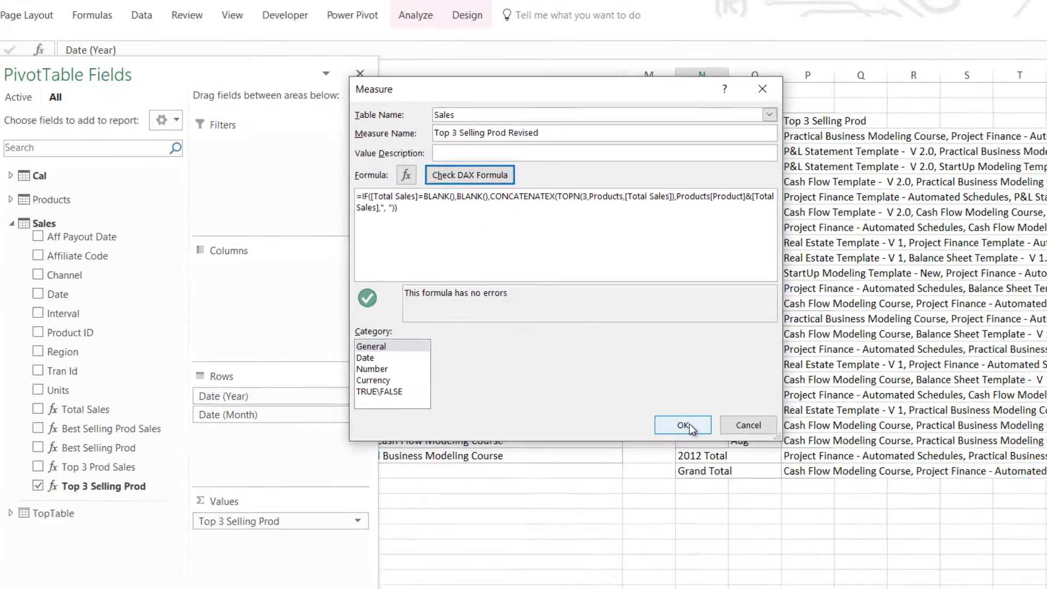
pyautogui.click(683, 425)
pyautogui.moveTo(263, 520); pyautogui.dragTo(584, 564)
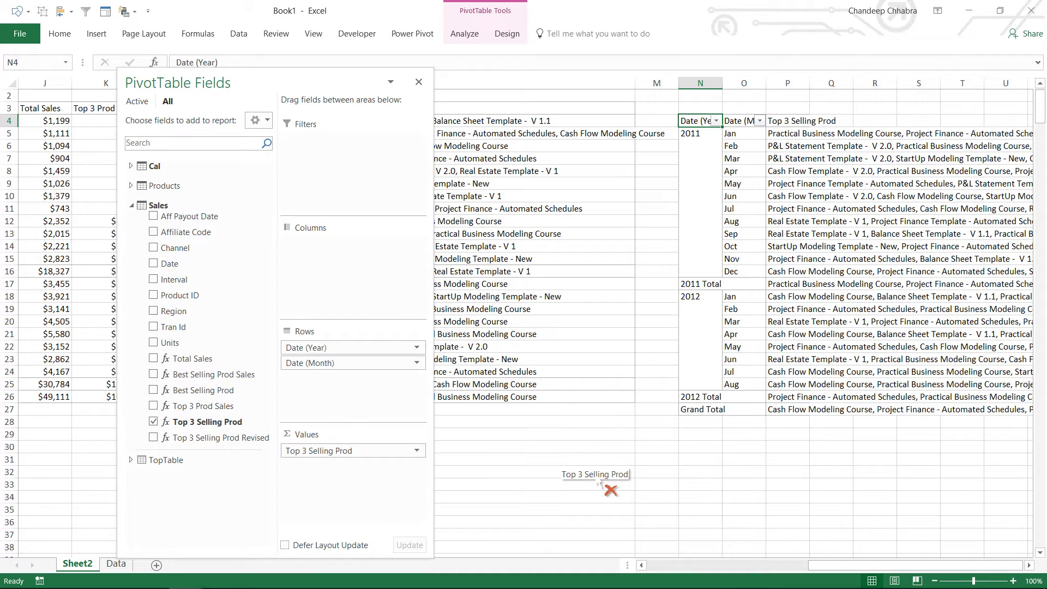
pyautogui.moveTo(600, 482); pyautogui.dragTo(600, 483)
pyautogui.moveTo(218, 438); pyautogui.dragTo(349, 458)
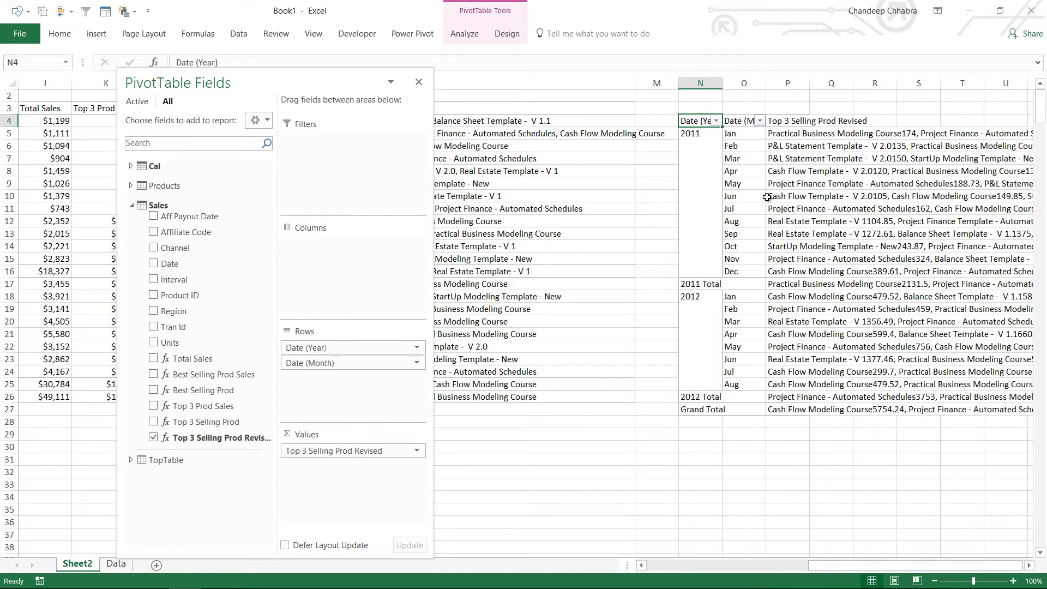
# - Check the product-and-sales results and float the field list away from them
pyautogui.click(797, 154)
pyautogui.click(768, 138)
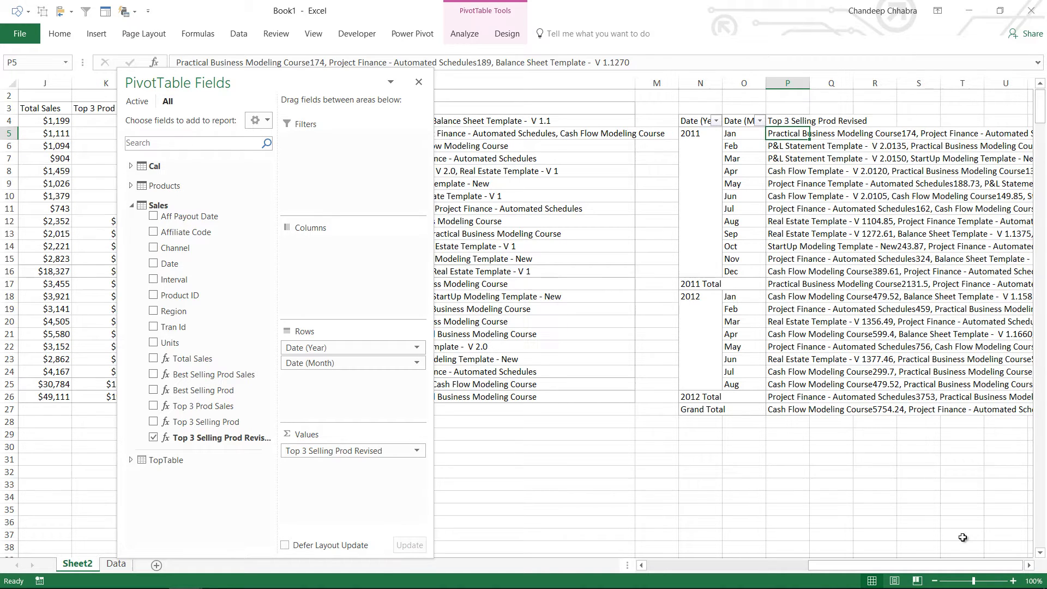
pyautogui.click(1031, 567)
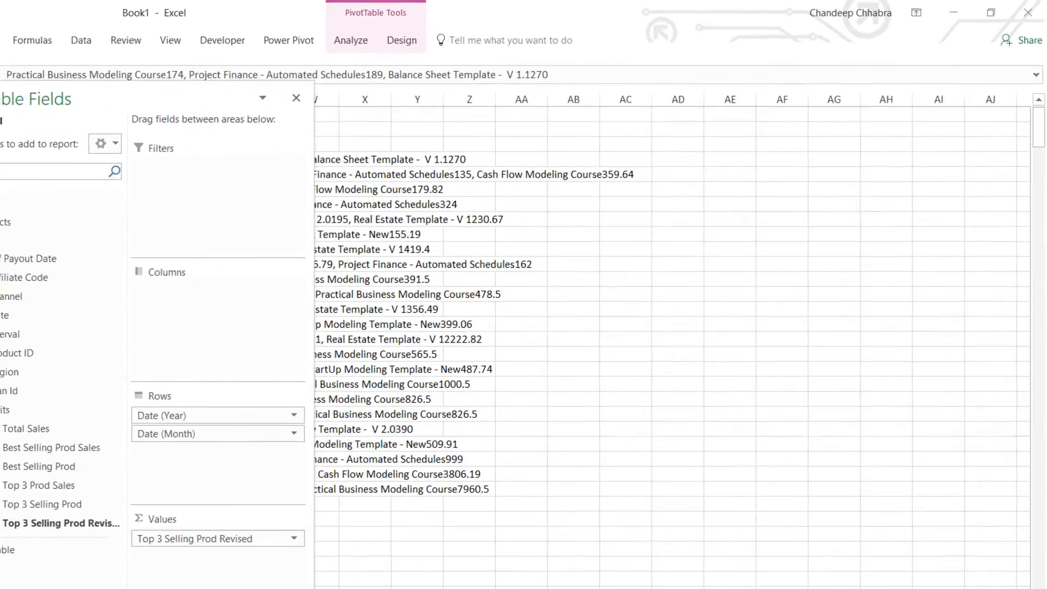
pyautogui.doubleClick(113, 151)
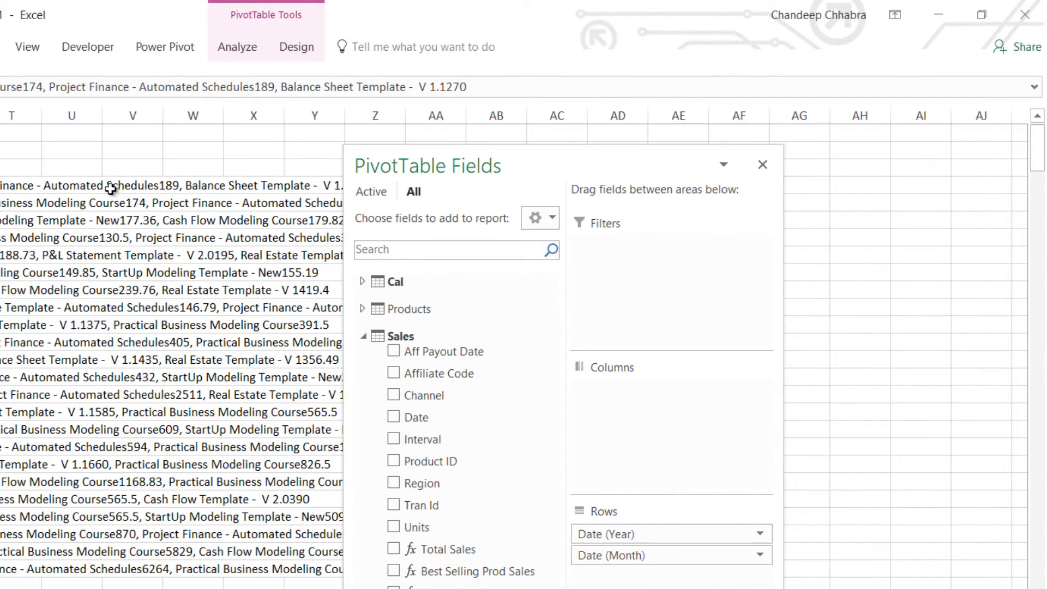
pyautogui.moveTo(471, 162); pyautogui.dragTo(568, 154)
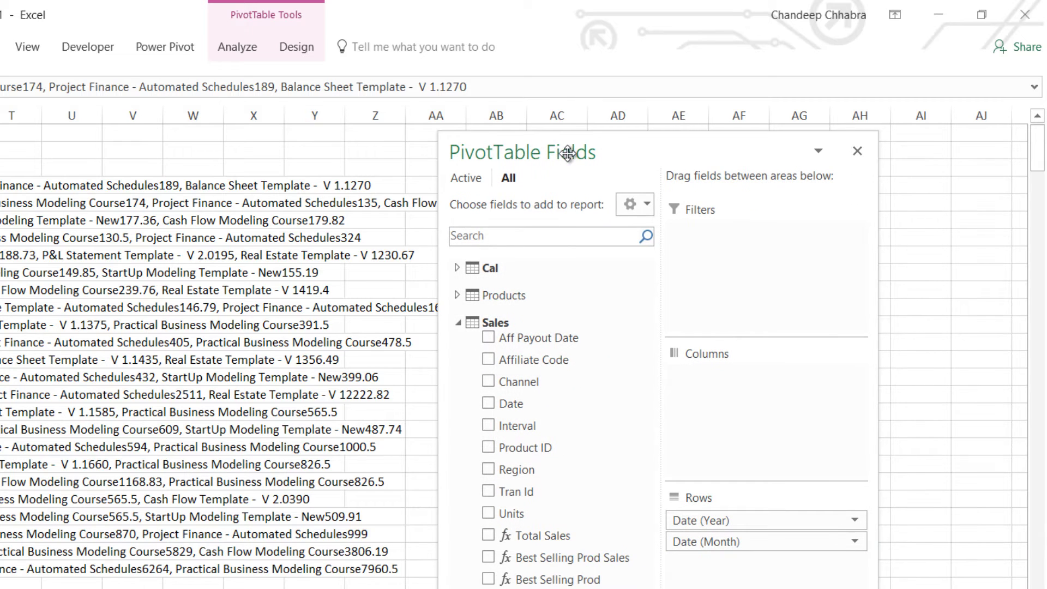
# - Wrap [Total Sales] in FORMAT with the "$0" format code
pyautogui.rightClick(571, 579)
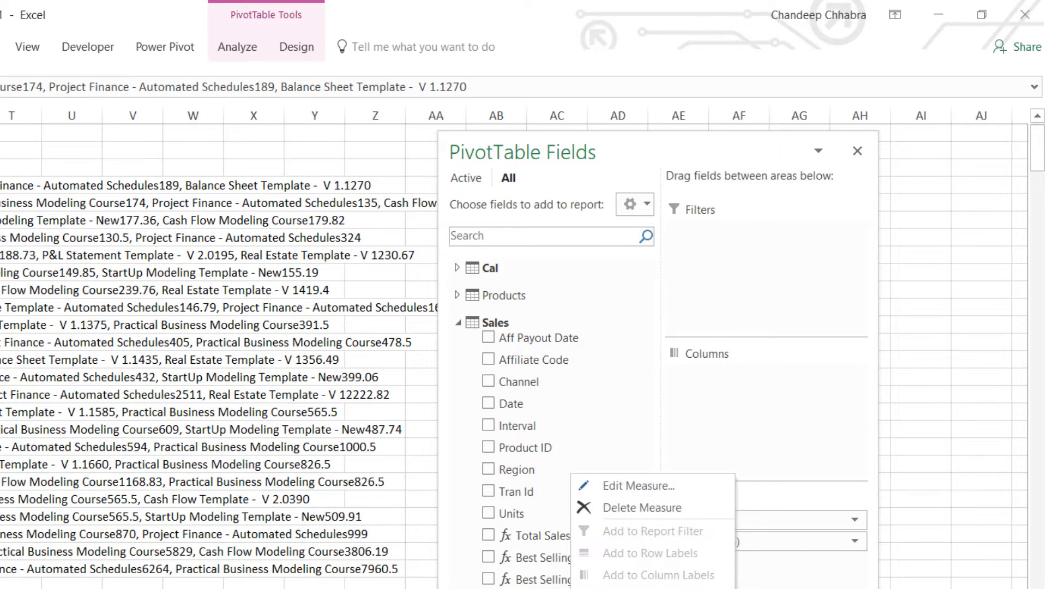
pyautogui.click(638, 485)
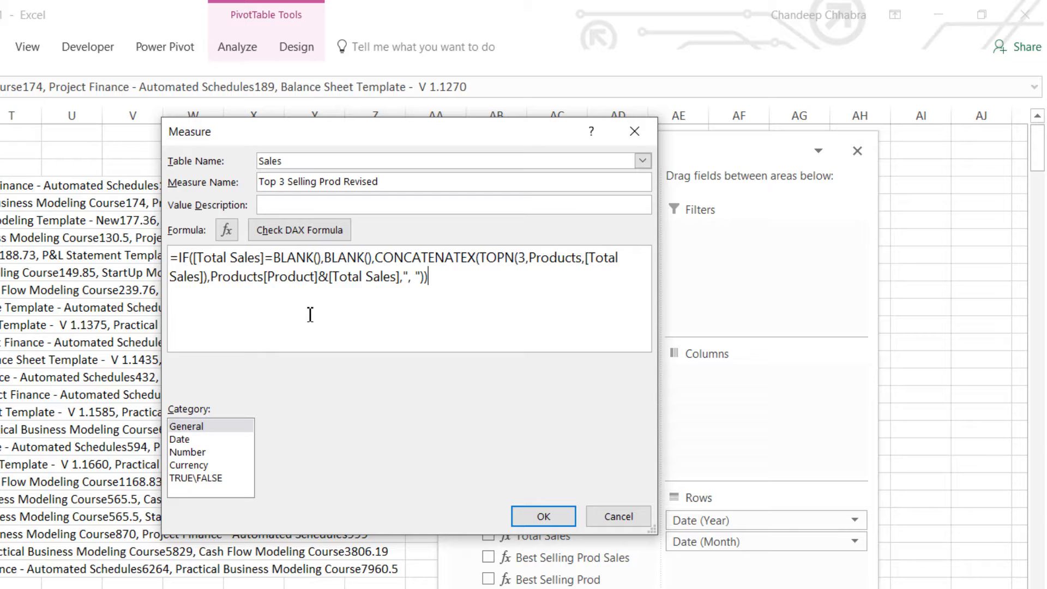
pyautogui.scroll(1, 310, 314)
pyautogui.click(474, 304)
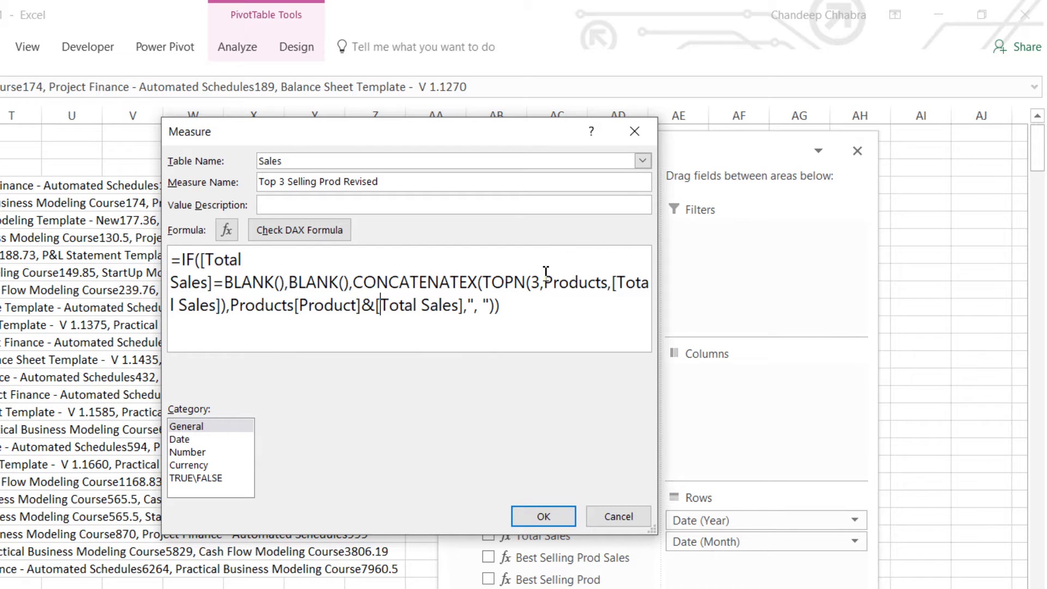
pyautogui.write('for')
pyautogui.press('Tab')
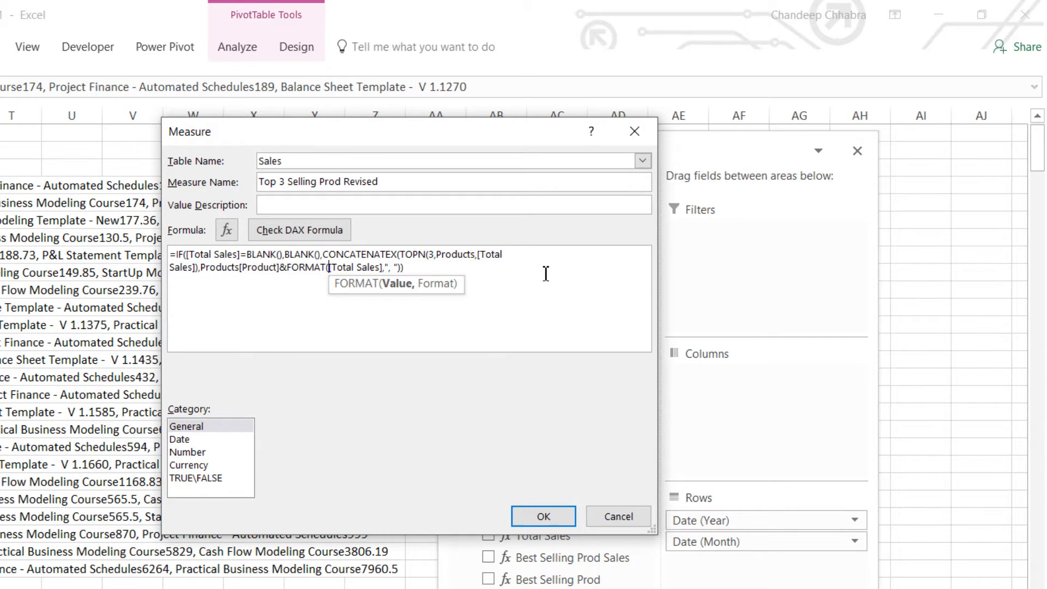
pyautogui.press('Right')
pyautogui.press('Right')
pyautogui.press('Right')
pyautogui.press('Right')
pyautogui.press('Right')
pyautogui.press('Right')
pyautogui.press('Right')
pyautogui.press('Right')
pyautogui.press('Right')
pyautogui.press('Right')
pyautogui.press('Right')
pyautogui.press('Right')
pyautogui.press('Right')
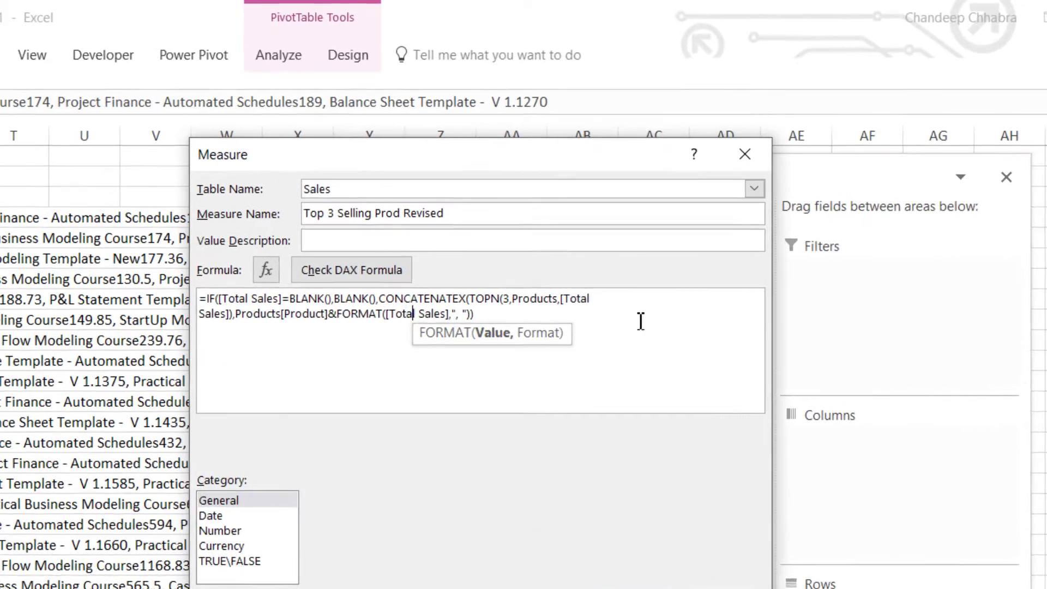
pyautogui.press('Right')
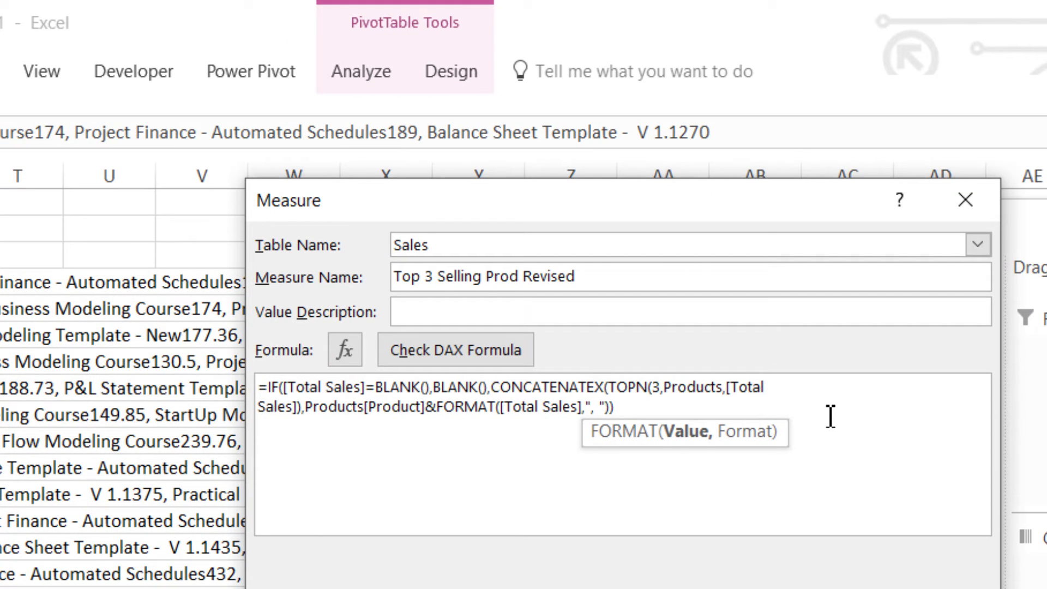
pyautogui.write(',"')
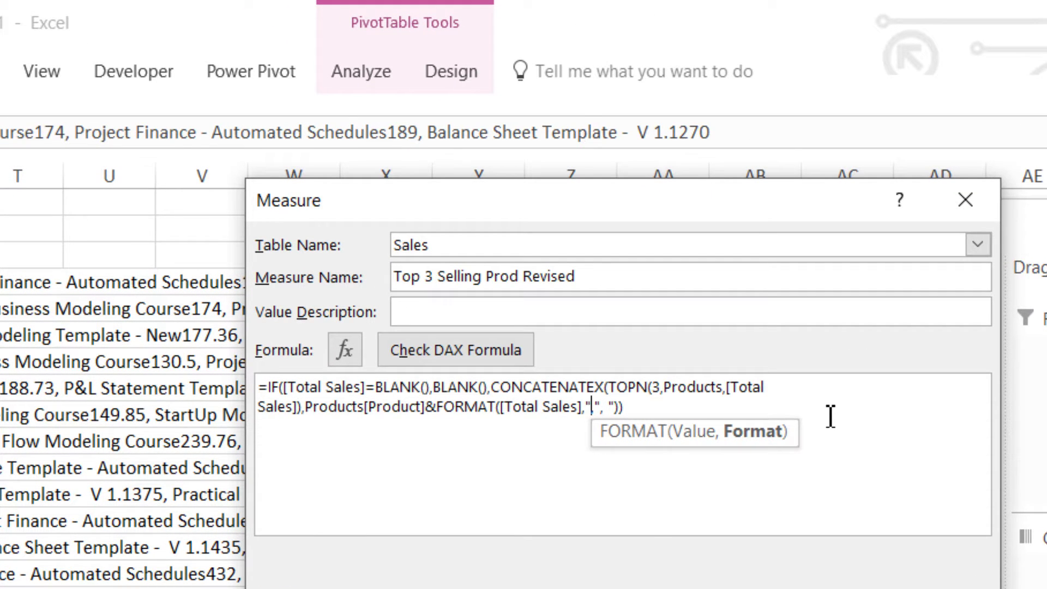
pyautogui.write('$0"')
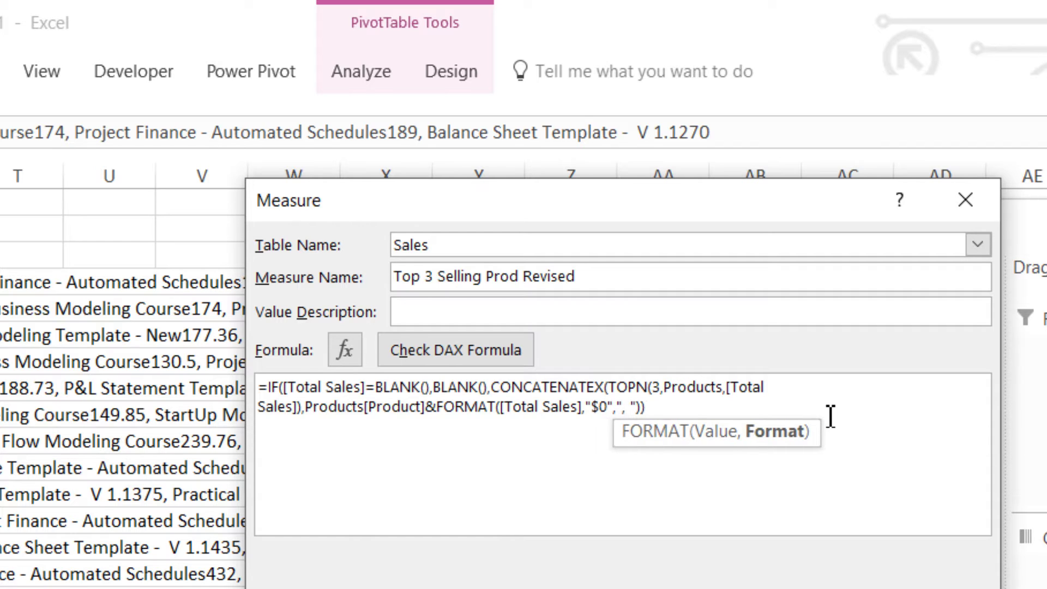
pyautogui.write(')')
# - Insert " - "& between Products[Product] and the FORMAT call
pyautogui.press('Left')
pyautogui.press('Left')
pyautogui.press('Left')
pyautogui.press('Left')
pyautogui.press('Left')
pyautogui.press('Left')
pyautogui.press('Left')
pyautogui.press('Left')
pyautogui.press('Left')
pyautogui.press('Left')
pyautogui.press('Left')
pyautogui.press('Left')
pyautogui.press('Left')
pyautogui.press('Left')
pyautogui.press('Left')
pyautogui.press('Left')
pyautogui.press('Left')
pyautogui.press('Left')
pyautogui.press('Left')
pyautogui.press('Left')
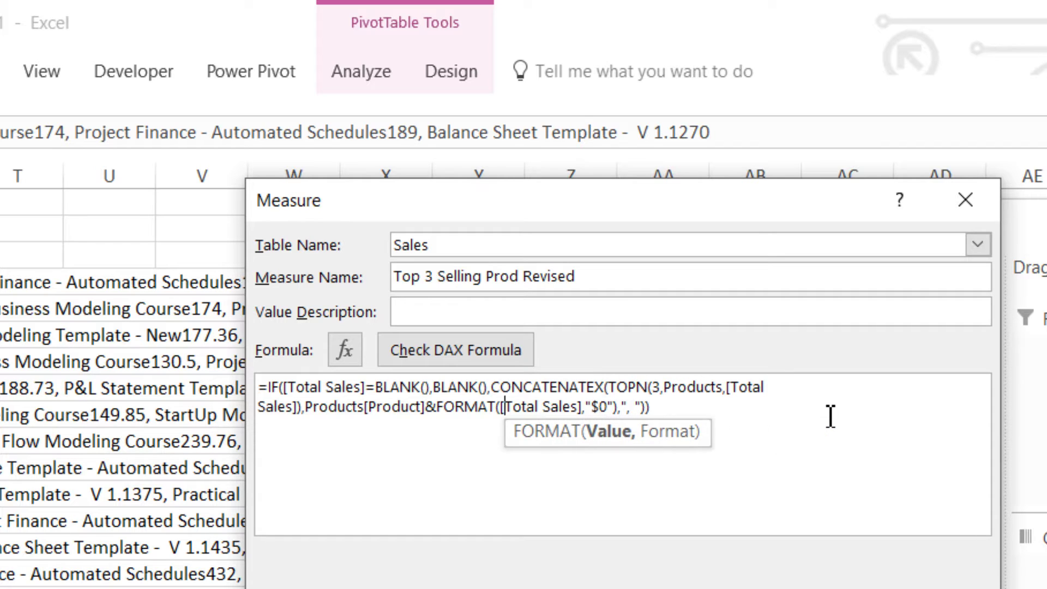
pyautogui.press('Left')
pyautogui.press('Left')
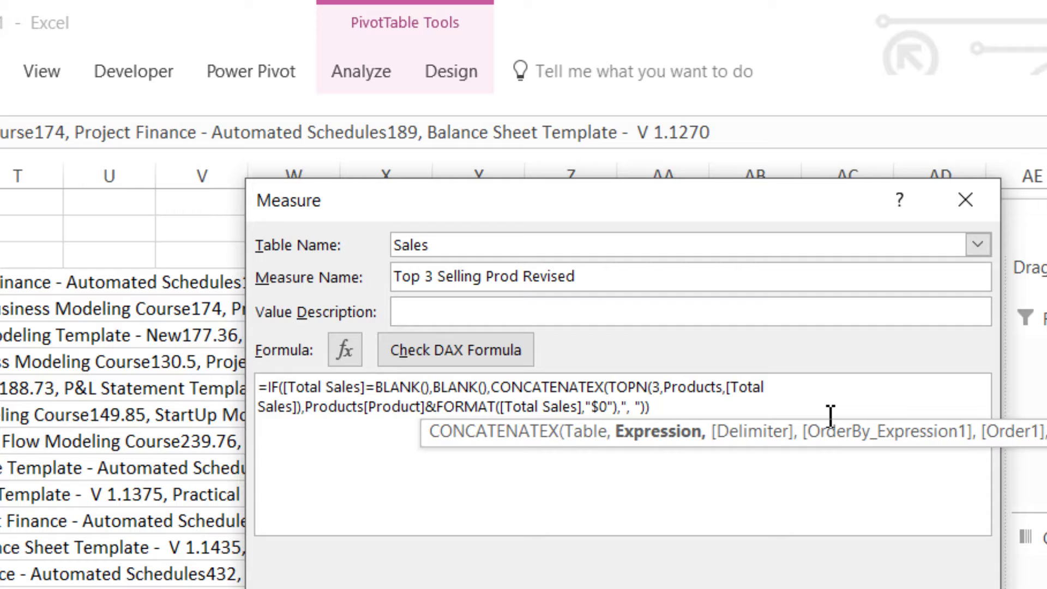
pyautogui.press('Right')
pyautogui.press('Right')
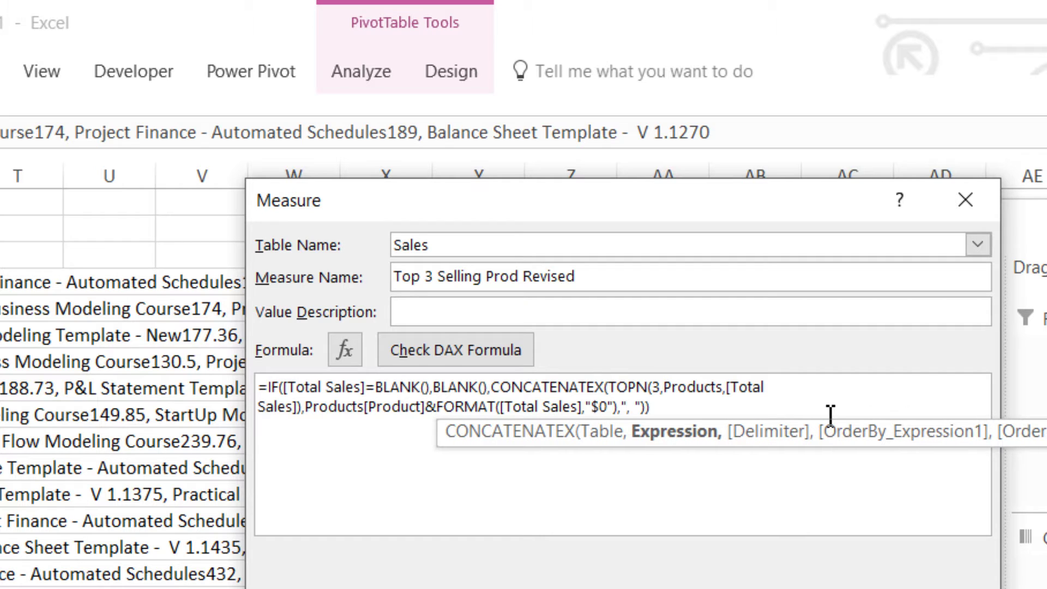
pyautogui.write('"')
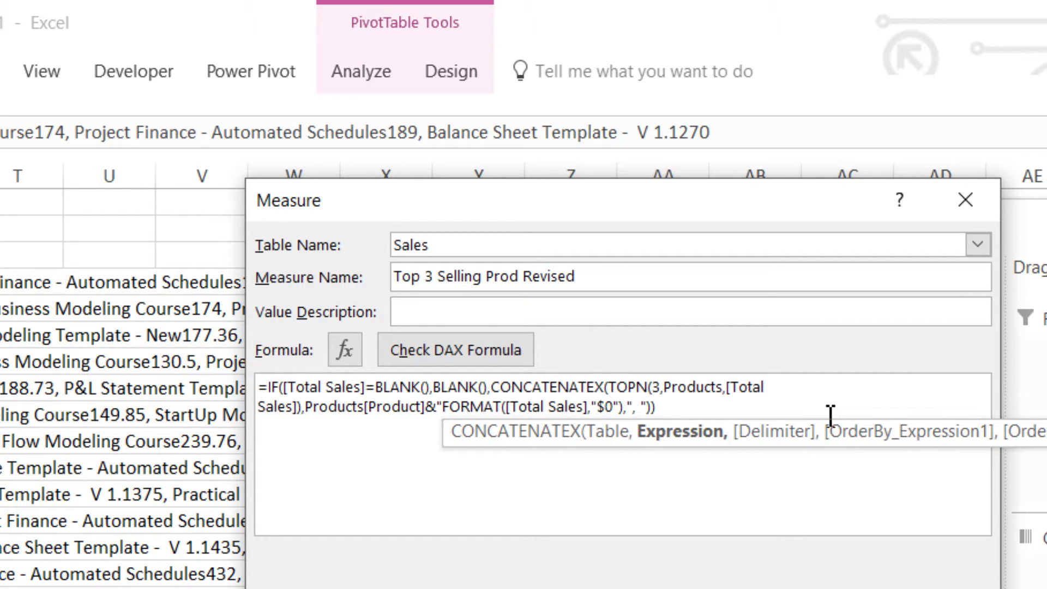
pyautogui.write(' - ')
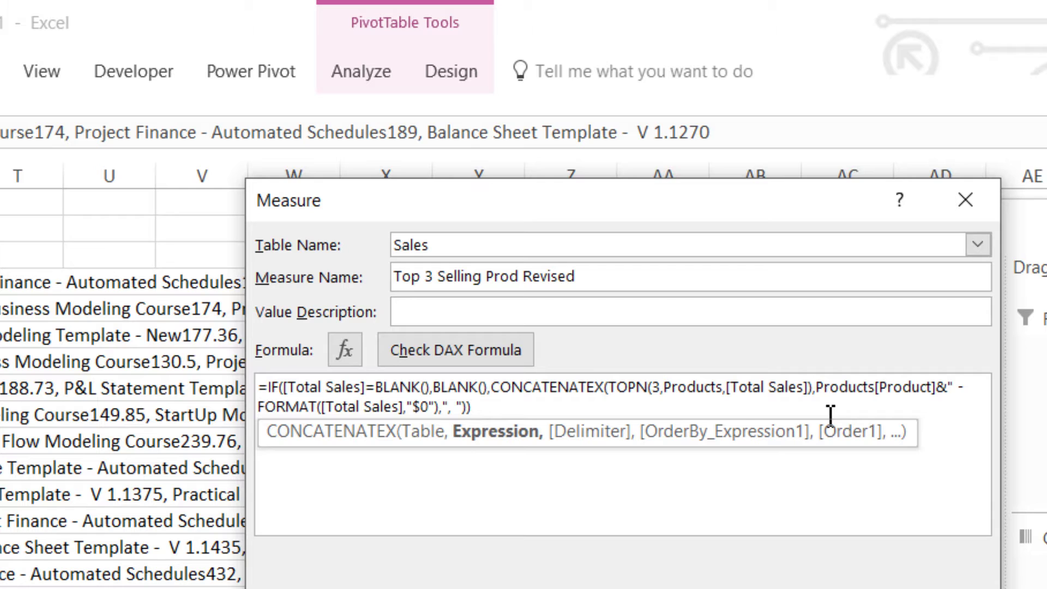
pyautogui.write('"&')
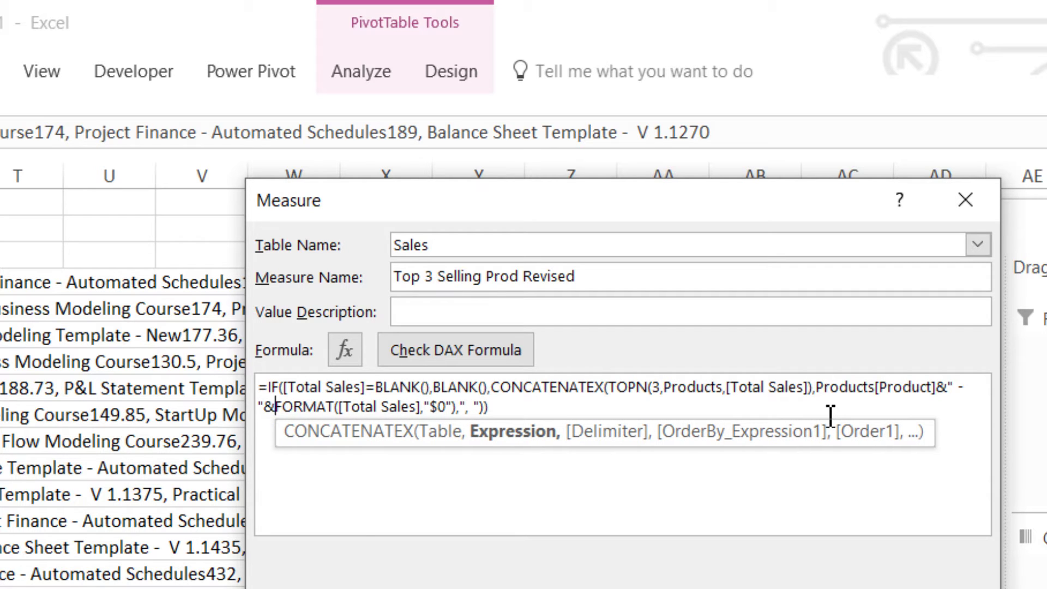
# - Review the product, dash and $0-formatted sales parts, then save the measure
pyautogui.keyDown('ctrl'); pyautogui.scroll(3, 603, 426); pyautogui.keyUp('ctrl')
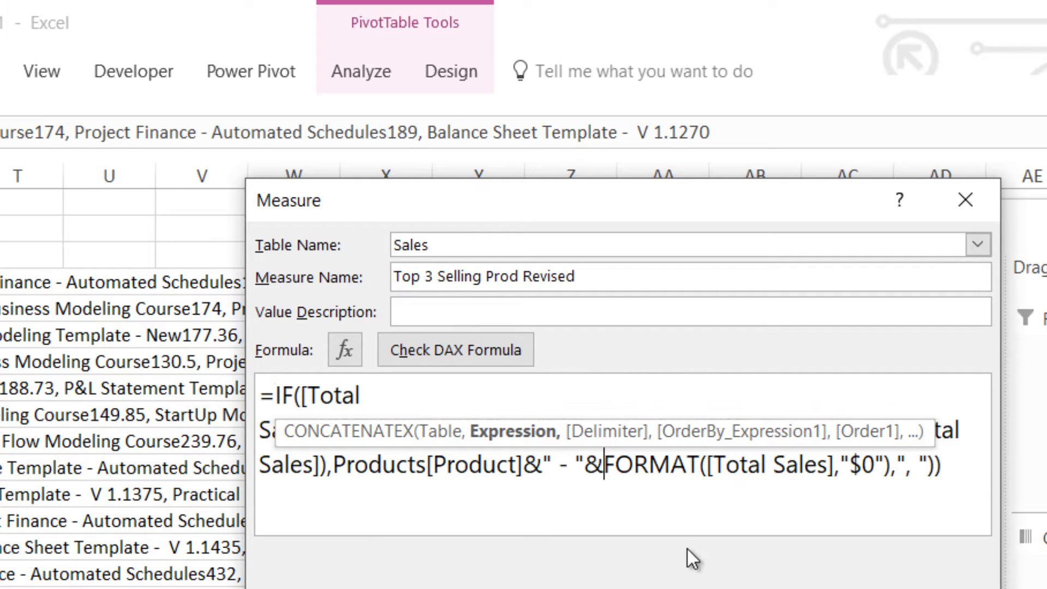
pyautogui.click(681, 514)
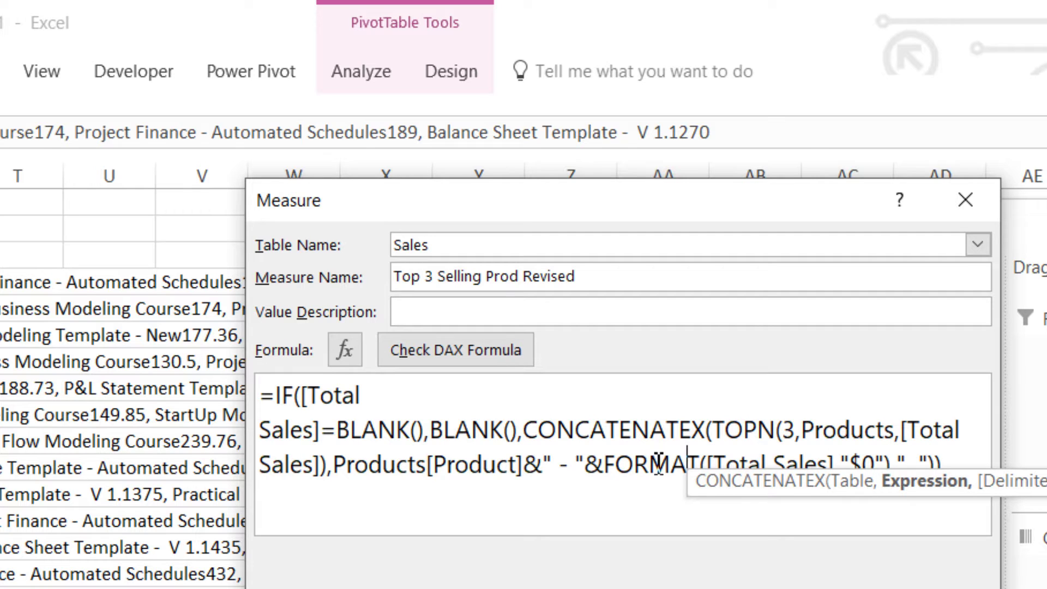
pyautogui.moveTo(347, 469); pyautogui.dragTo(497, 468)
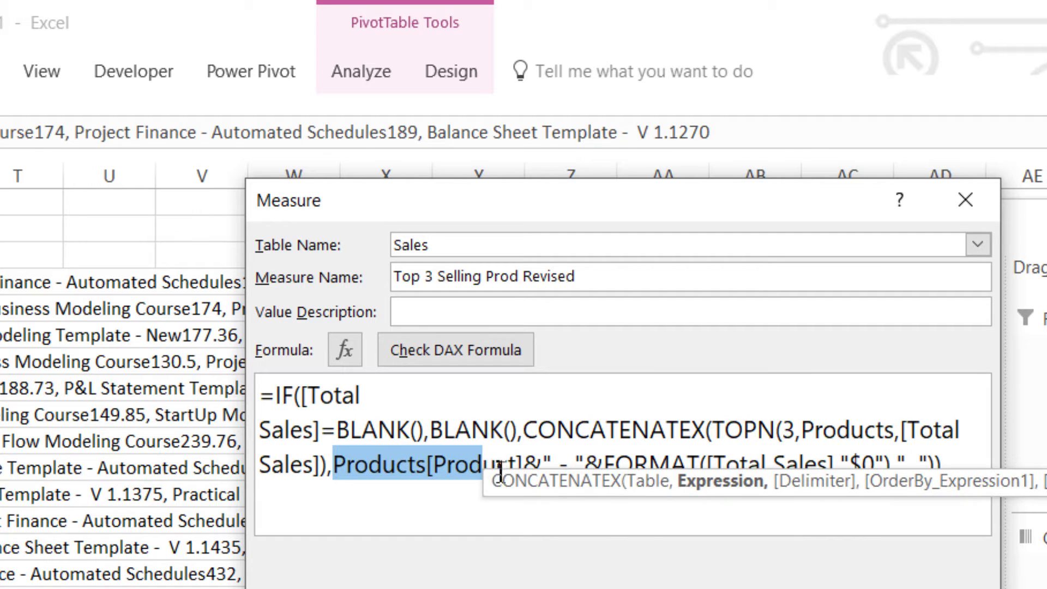
pyautogui.doubleClick(561, 466)
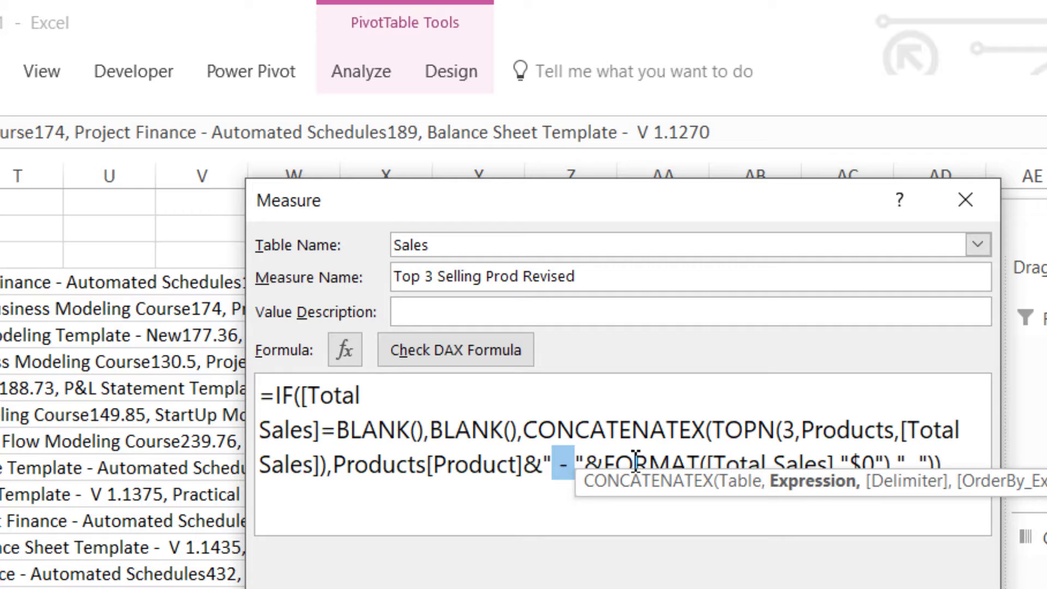
pyautogui.moveTo(616, 465); pyautogui.dragTo(683, 465)
pyautogui.moveTo(775, 465); pyautogui.dragTo(802, 465)
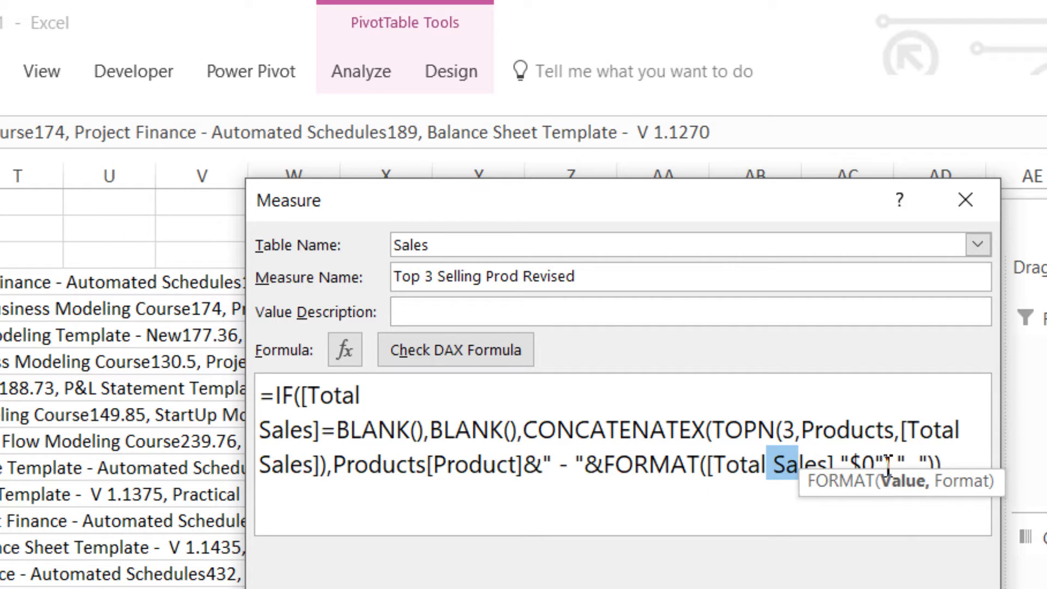
pyautogui.moveTo(875, 466); pyautogui.dragTo(849, 465)
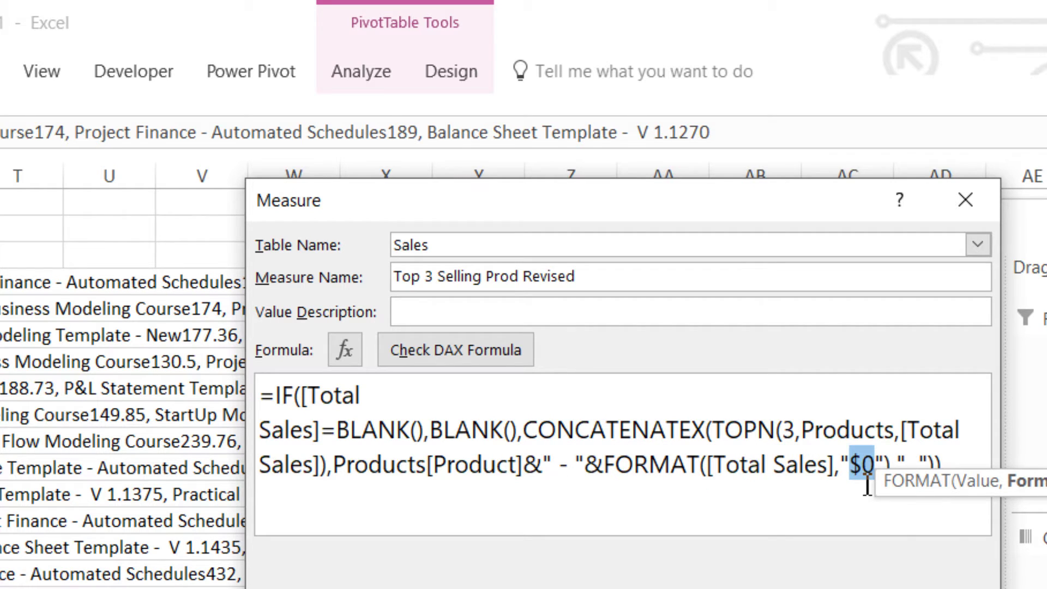
pyautogui.click(900, 463)
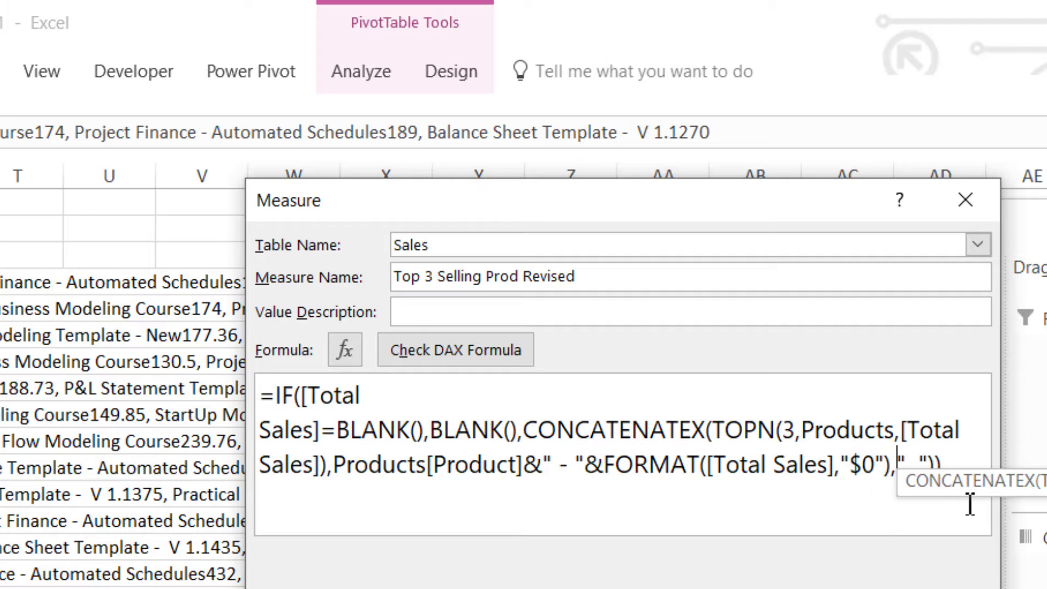
pyautogui.press('Left')
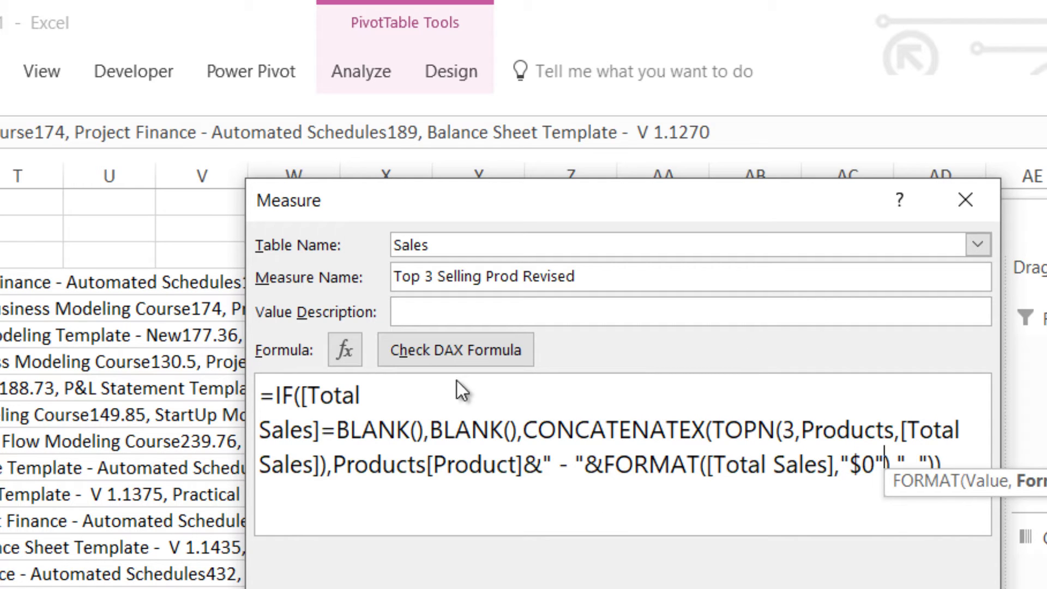
pyautogui.press('Return')
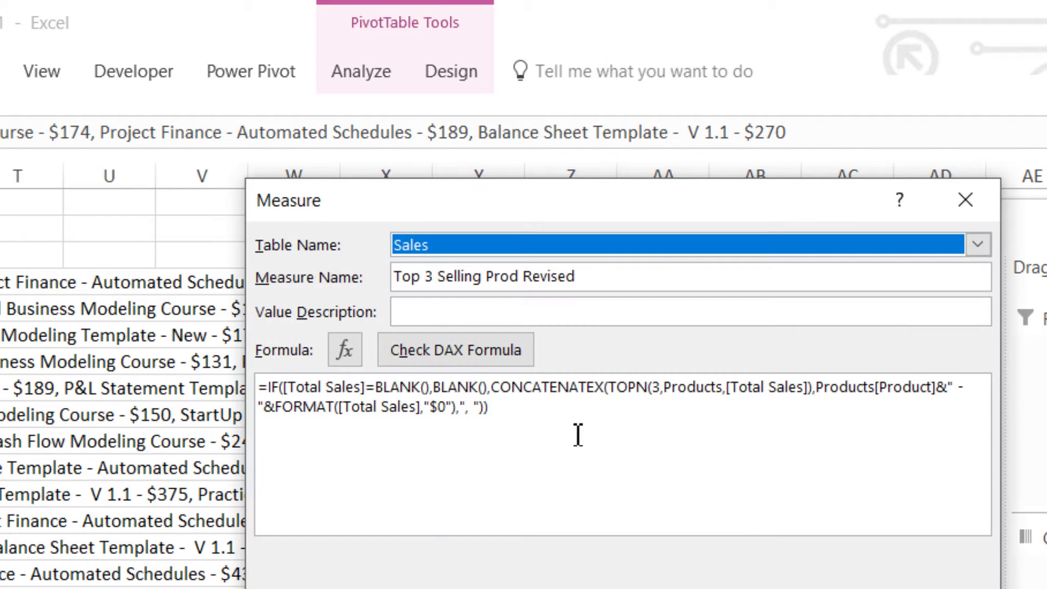
# - Change the CONCATENATEX delimiter to " | ", verify the formula and save
pyautogui.click(464, 405)
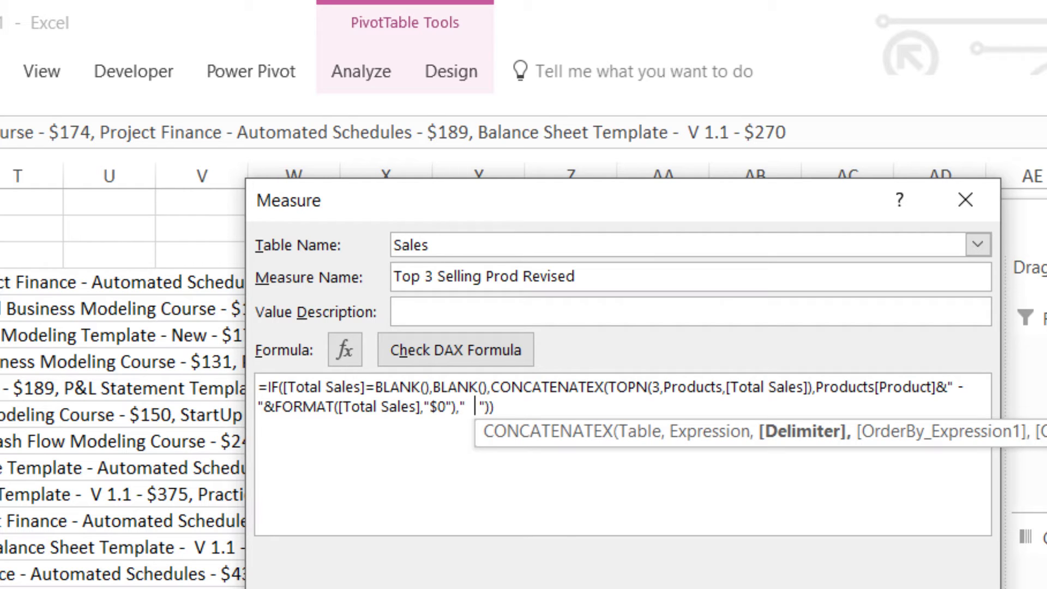
pyautogui.write('|')
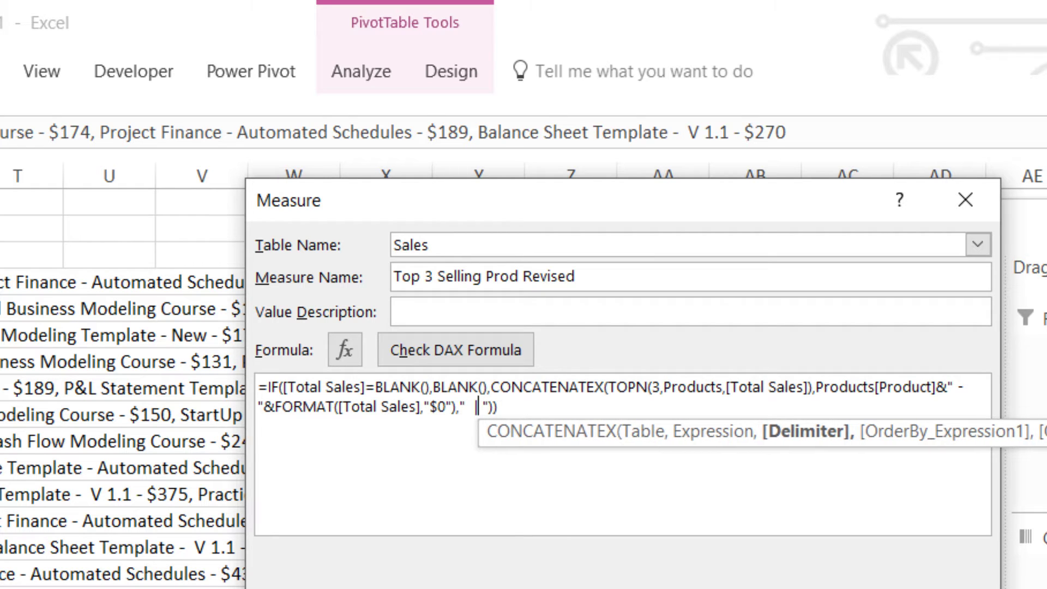
pyautogui.press('Left')
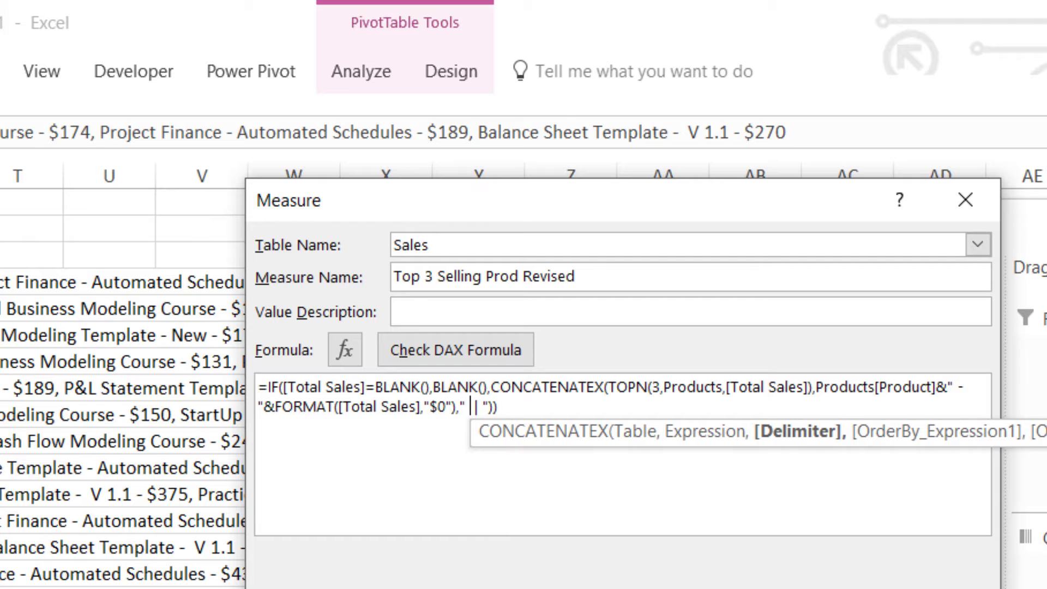
pyautogui.press('Right')
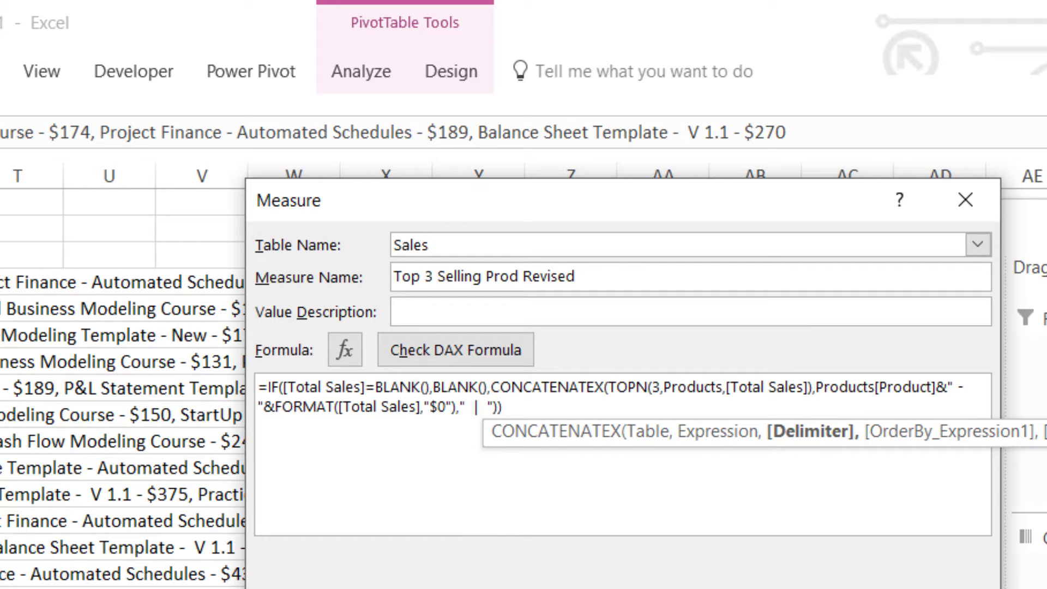
pyautogui.click(513, 357)
pyautogui.press('Return')
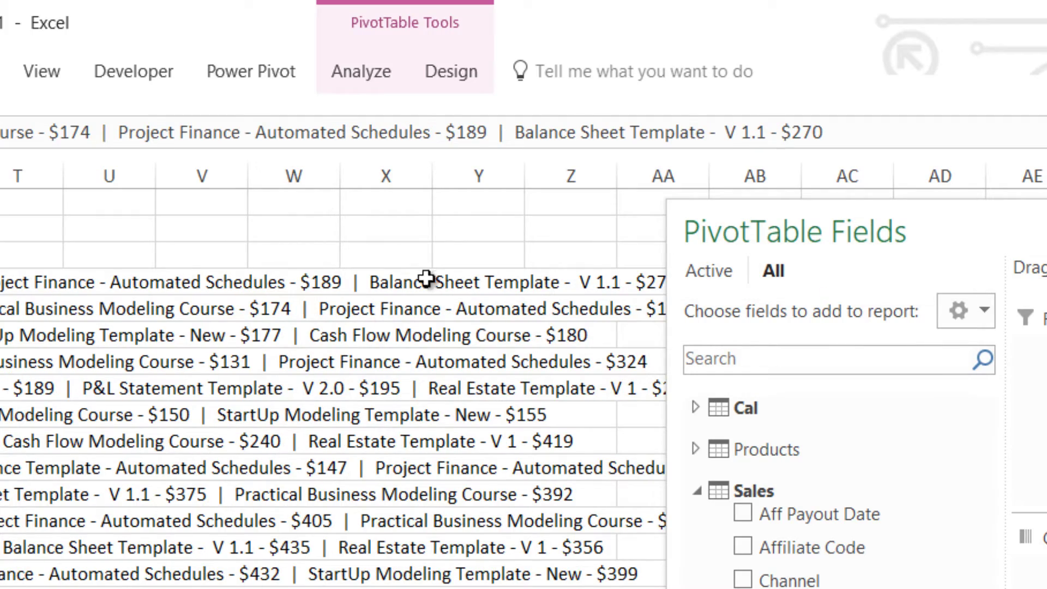
# - Undock the PivotTable Fields pane and move it up along the right side
pyautogui.moveTo(860, 222); pyautogui.dragTo(666, 588)
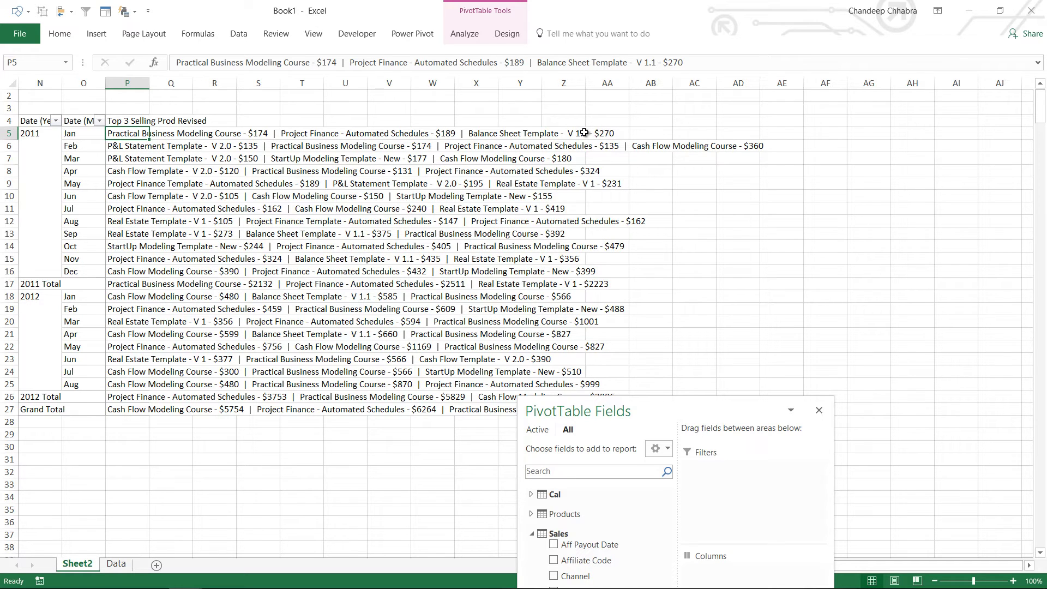
pyautogui.moveTo(660, 413); pyautogui.dragTo(712, 246)
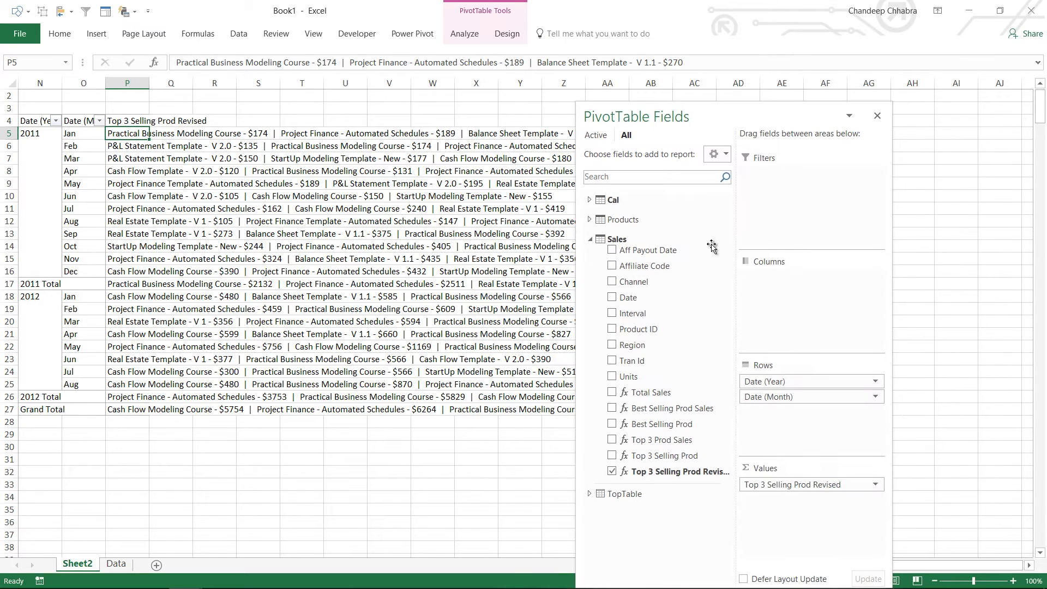
# - Open the revised measure and move past the " | " delimiter argument
pyautogui.rightClick(692, 473)
pyautogui.click(716, 349)
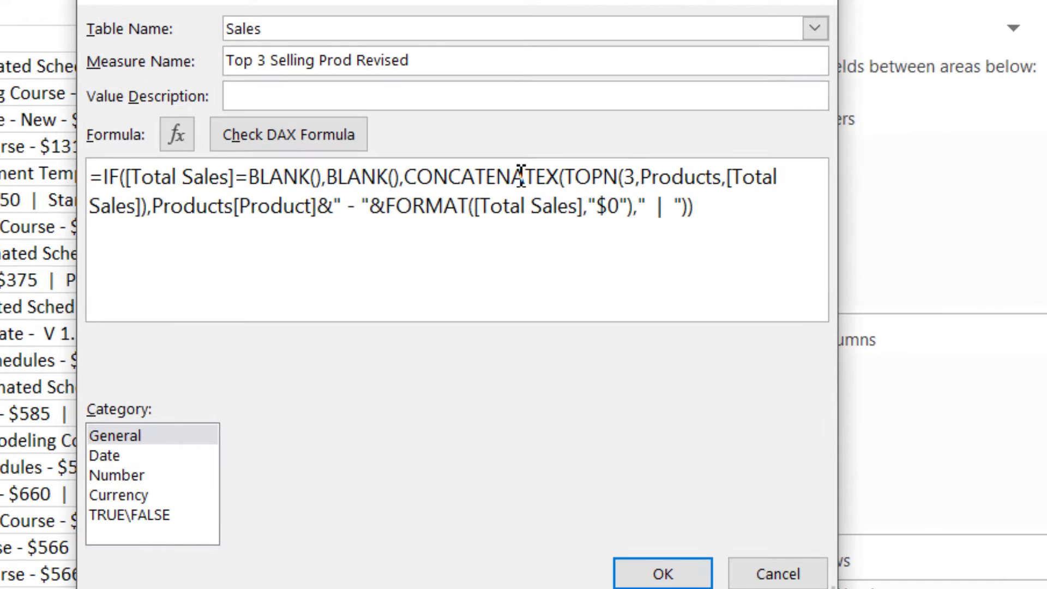
pyautogui.moveTo(576, 176); pyautogui.dragTo(675, 174)
pyautogui.click(148, 207)
pyautogui.moveTo(149, 209); pyautogui.dragTo(536, 209)
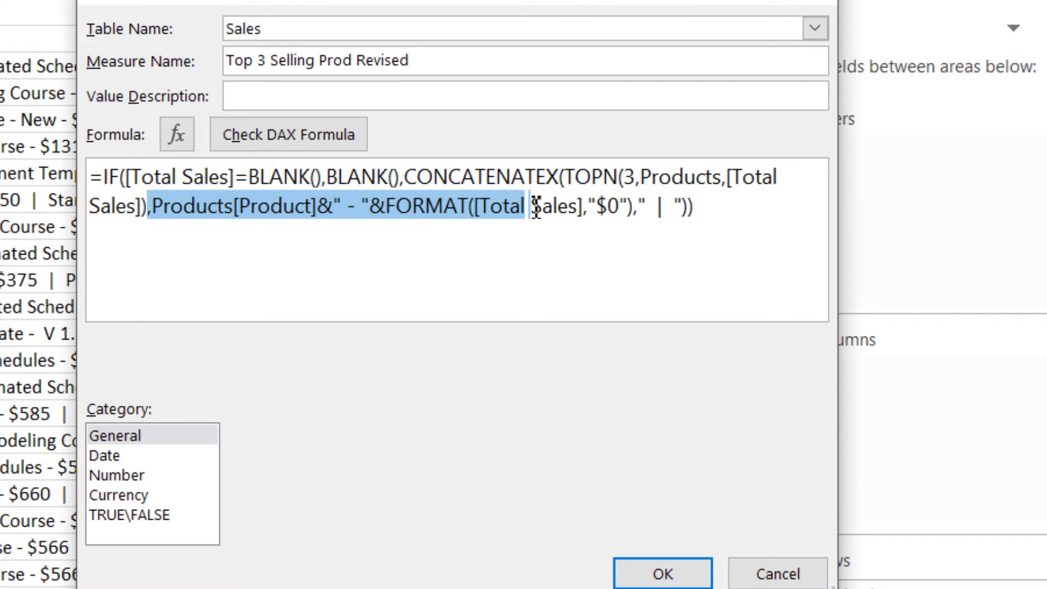
pyautogui.hotkey('shift', 'Right')
pyautogui.hotkey('shift', 'Right')
pyautogui.hotkey('shift', 'Right')
pyautogui.hotkey('shift', 'Right')
pyautogui.hotkey('shift', 'Right')
pyautogui.hotkey('shift', 'Right')
pyautogui.hotkey('shift', 'Right')
pyautogui.hotkey('shift', 'Right')
pyautogui.hotkey('shift', 'Right')
pyautogui.hotkey('shift', 'Right')
pyautogui.hotkey('shift', 'Right')
pyautogui.hotkey('shift', 'Right')
pyautogui.hotkey('shift', 'Right')
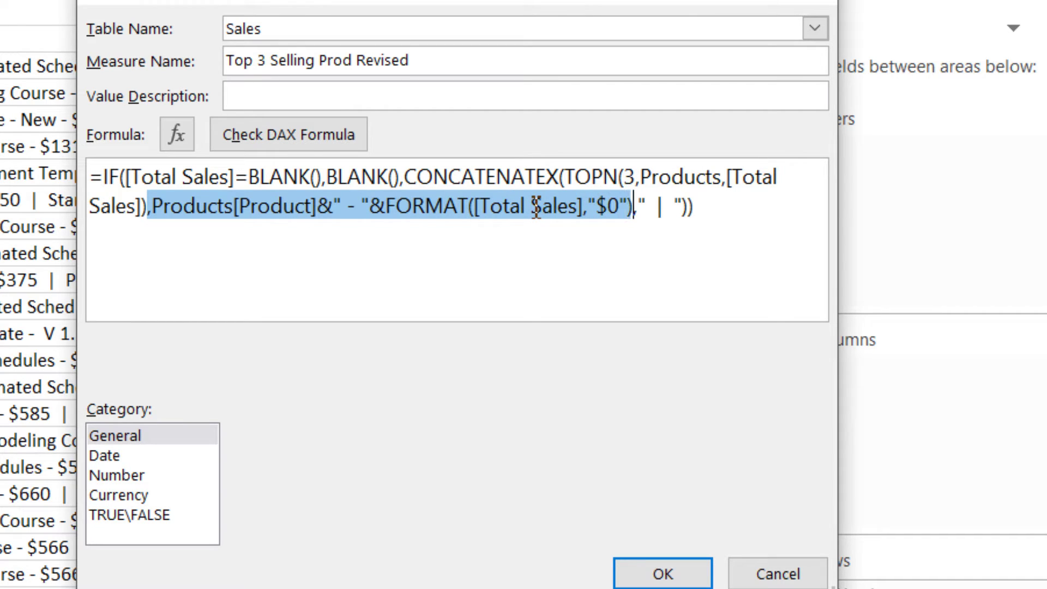
pyautogui.press('Right')
pyautogui.press('Right')
pyautogui.hotkey('shift', 'Right')
pyautogui.hotkey('shift', 'Right')
pyautogui.hotkey('shift', 'Right')
pyautogui.hotkey('shift', 'Right')
pyautogui.hotkey('shift', 'Right')
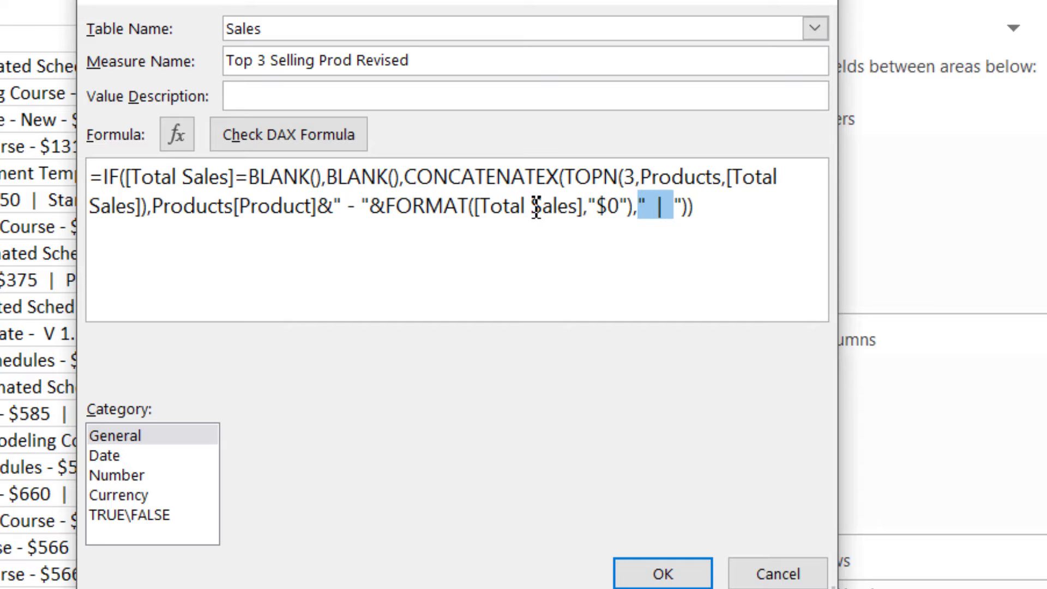
pyautogui.press('Right')
pyautogui.press('Right')
# - Add ,[Total Sales],DESC as the CONCATENATEX sort arguments
pyautogui.write(',')
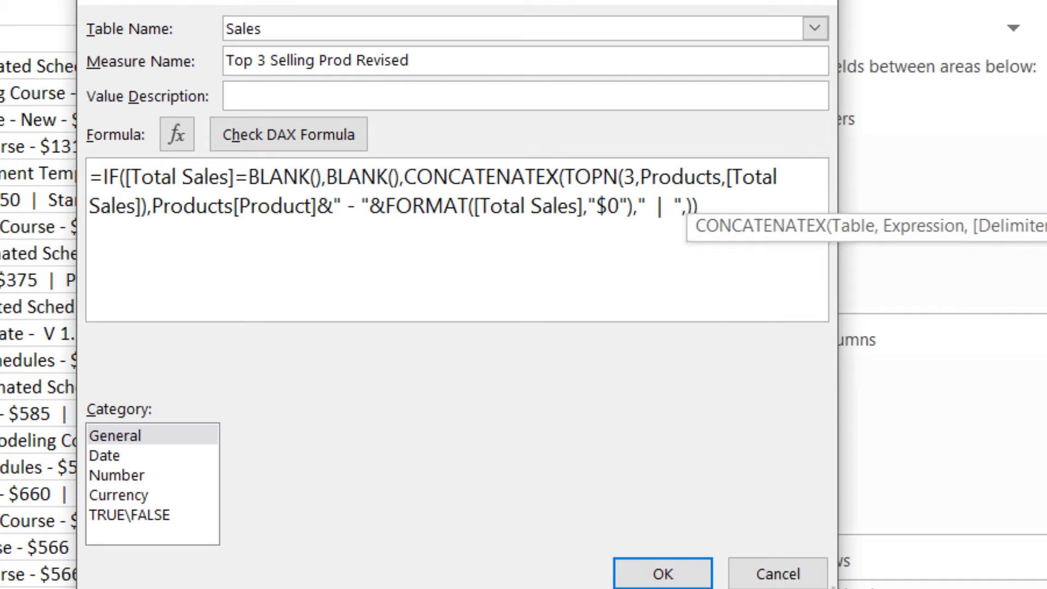
pyautogui.write('[')
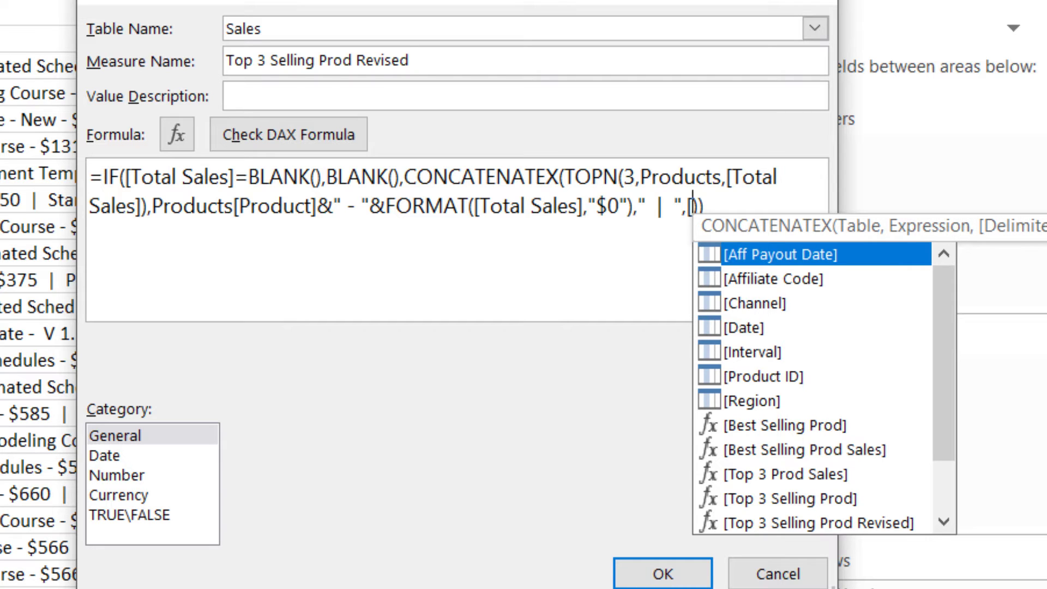
pyautogui.write('to')
pyautogui.press('Down')
pyautogui.press('Down')
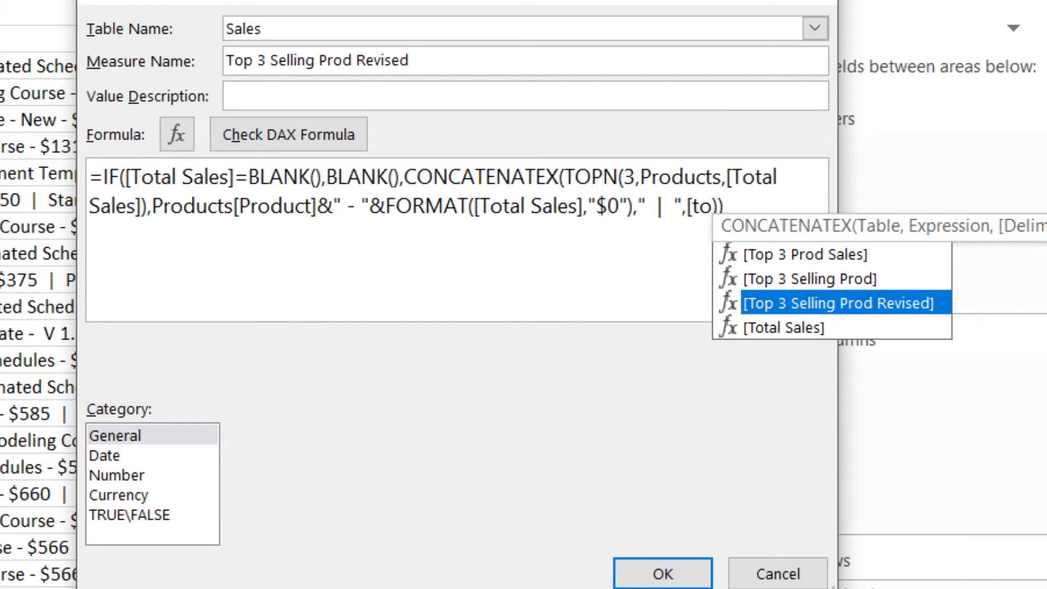
pyautogui.press('Escape')
pyautogui.press('Tab')
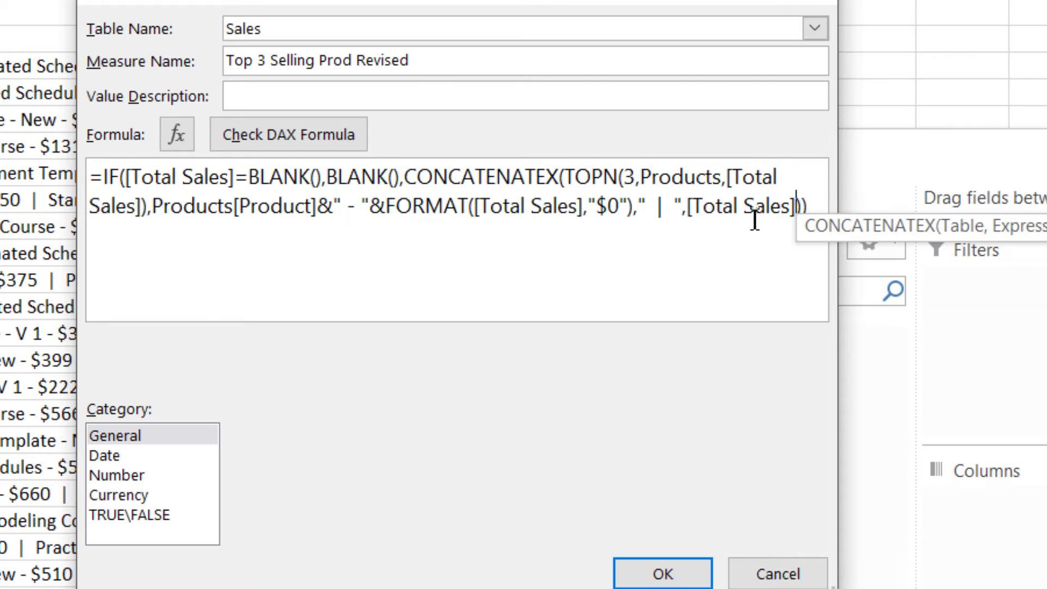
pyautogui.write(',de')
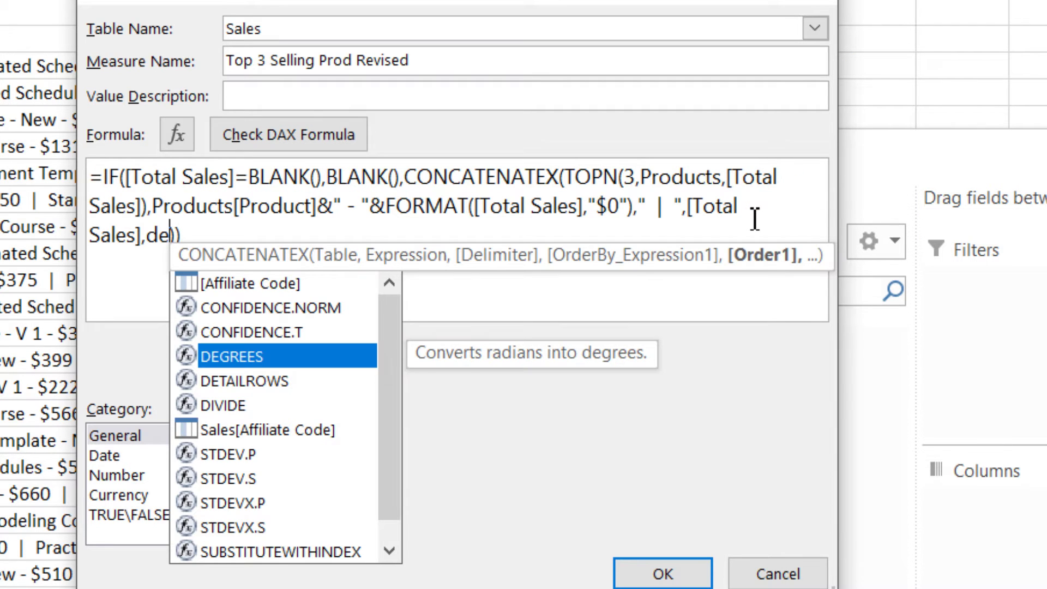
pyautogui.press('Down')
pyautogui.write('sc')
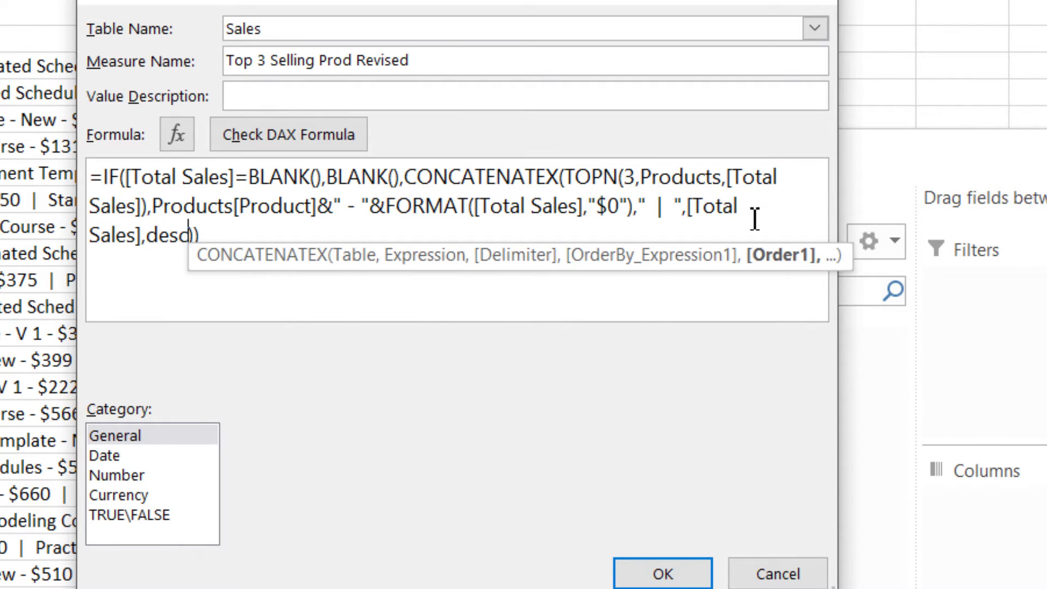
pyautogui.hotkey('shift', 'Left')
pyautogui.hotkey('shift', 'Left')
pyautogui.hotkey('shift', 'Left')
pyautogui.hotkey('shift', 'Left')
pyautogui.write('DES')
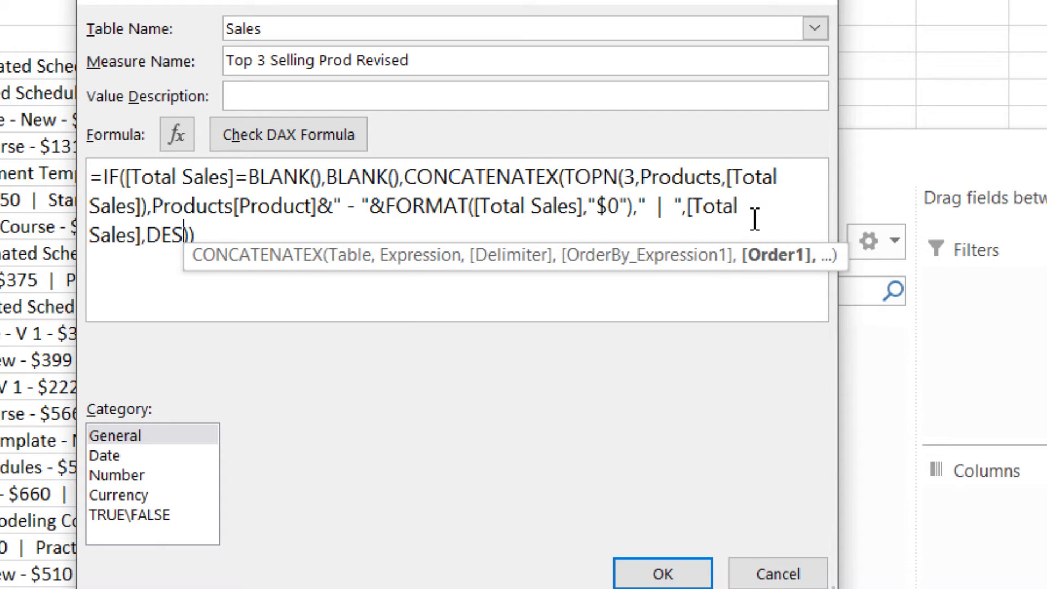
pyautogui.write('C')
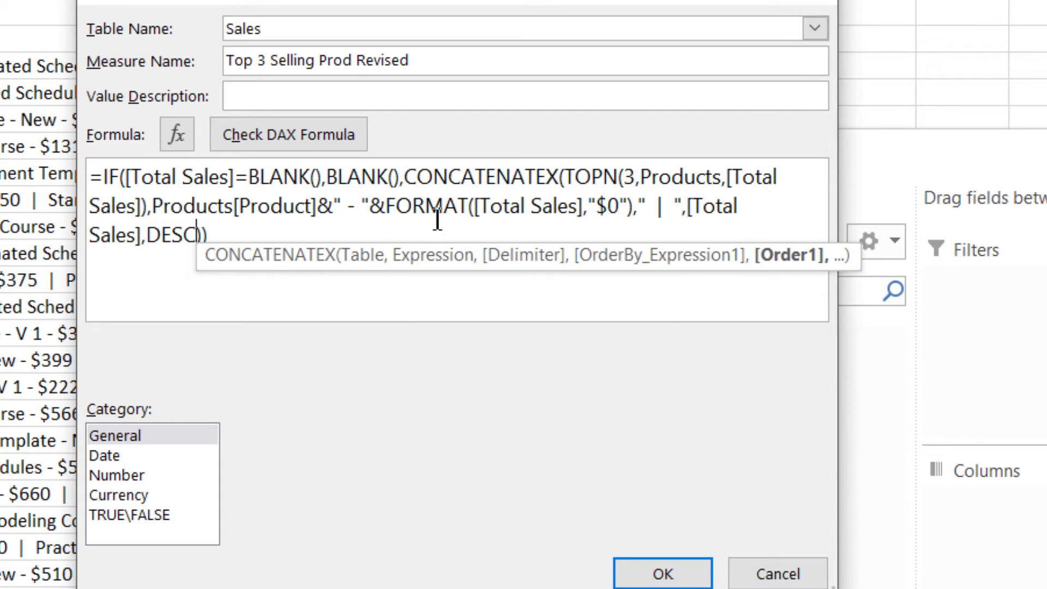
# - Review the Total Sales and DESC sort arguments and check the formula for errors
pyautogui.click(691, 206)
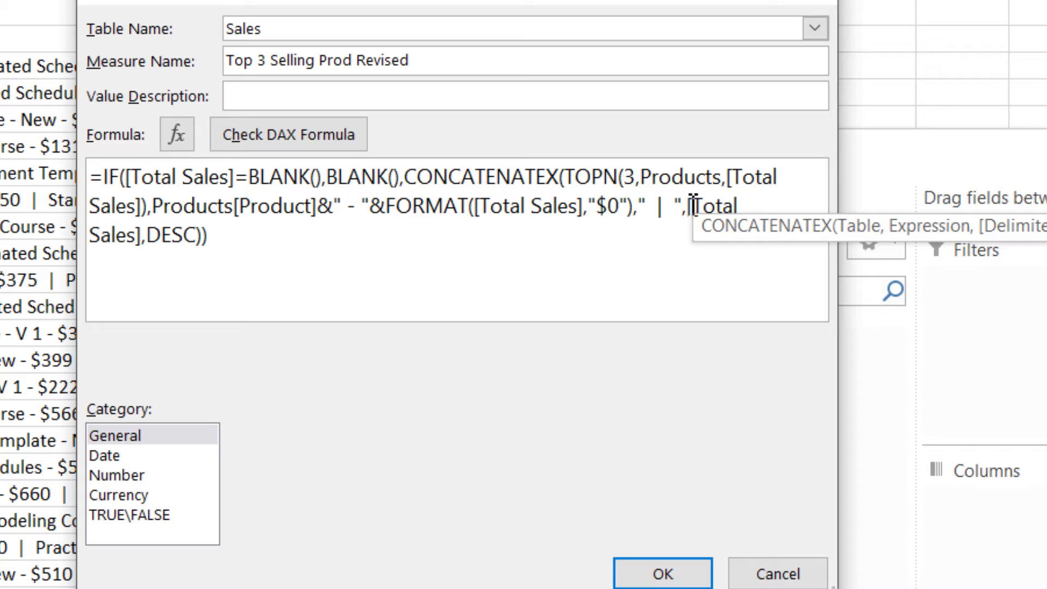
pyautogui.hotkey('shift', 'Right')
pyautogui.hotkey('shift', 'Right')
pyautogui.hotkey('shift', 'Right')
pyautogui.hotkey('shift', 'Right')
pyautogui.hotkey('shift', 'Right')
pyautogui.hotkey('shift', 'Right')
pyautogui.hotkey('shift', 'Right')
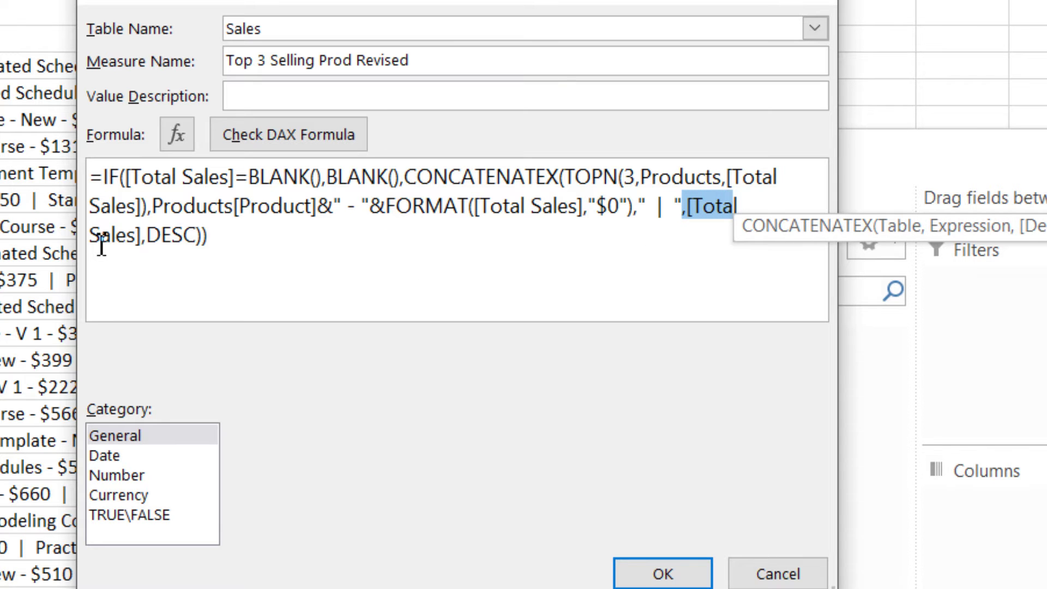
pyautogui.moveTo(90, 240); pyautogui.dragTo(115, 240)
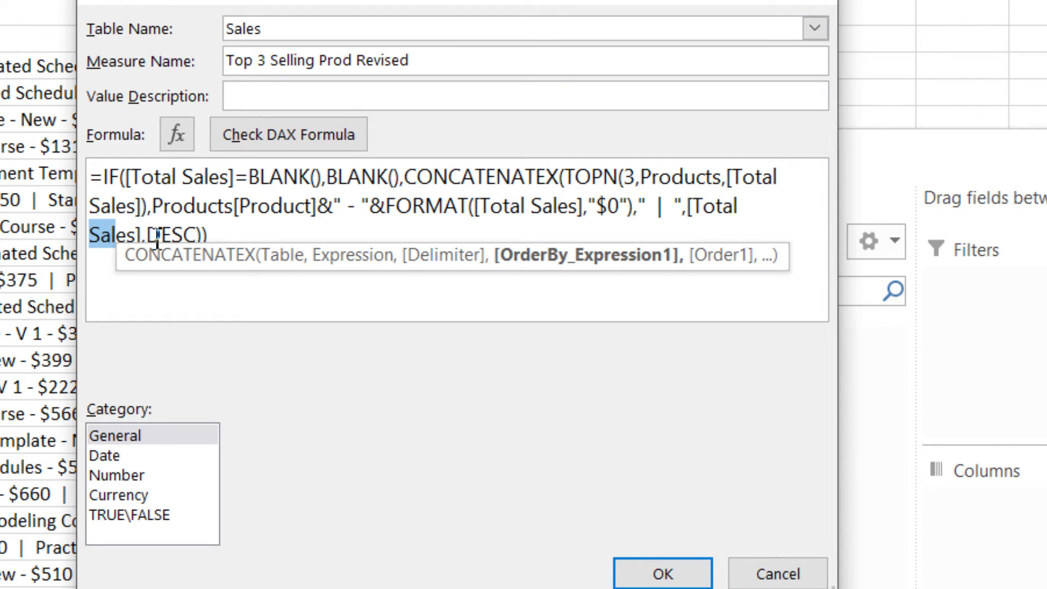
pyautogui.doubleClick(157, 240)
pyautogui.click(336, 143)
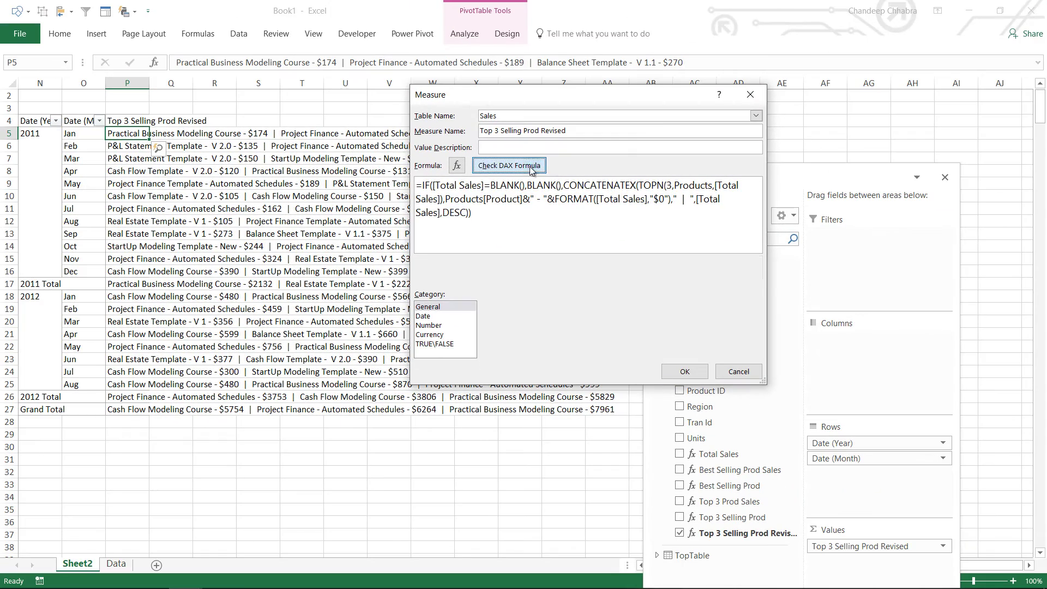
# - Save the sorted measure so each month lists its top three products by descending sales, e.g. $270, $189, $174
pyautogui.click(684, 371)
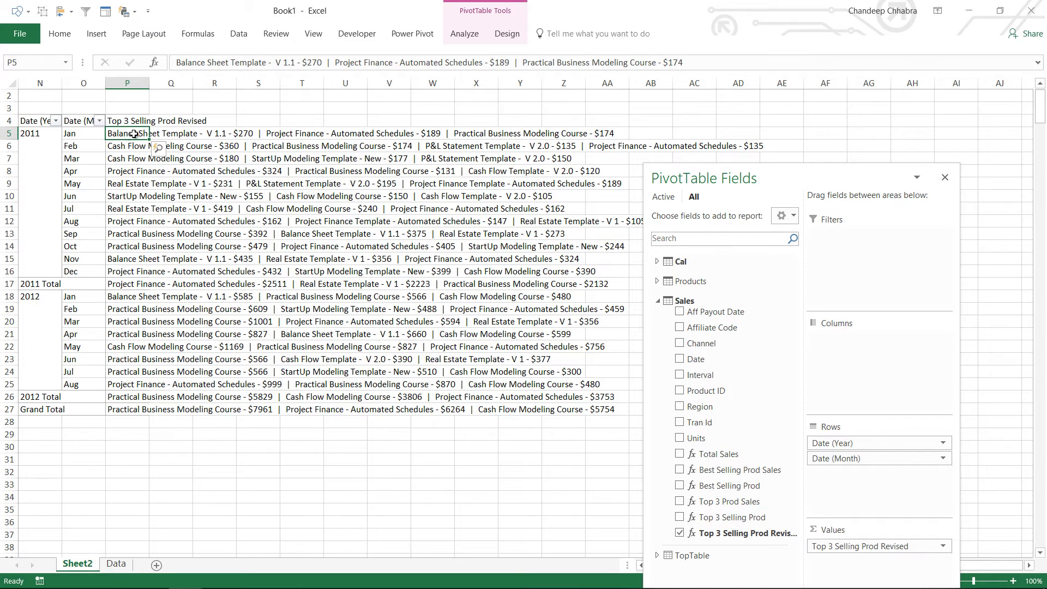
pyautogui.moveTo(139, 133)
pyautogui.moveTo(717, 178); pyautogui.dragTo(571, 74)
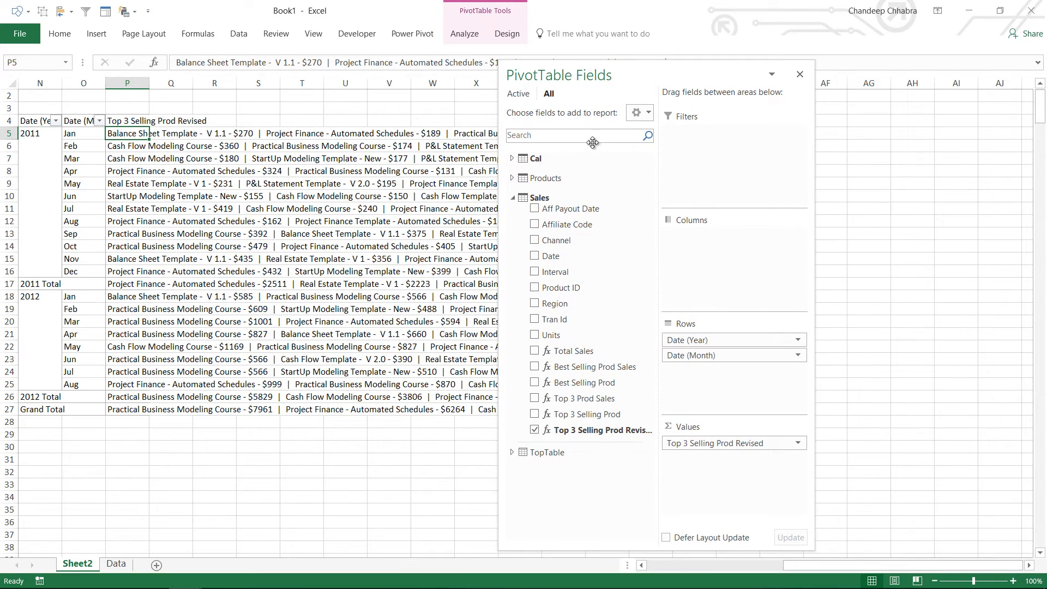
pyautogui.rightClick(581, 433)
pyautogui.click(608, 494)
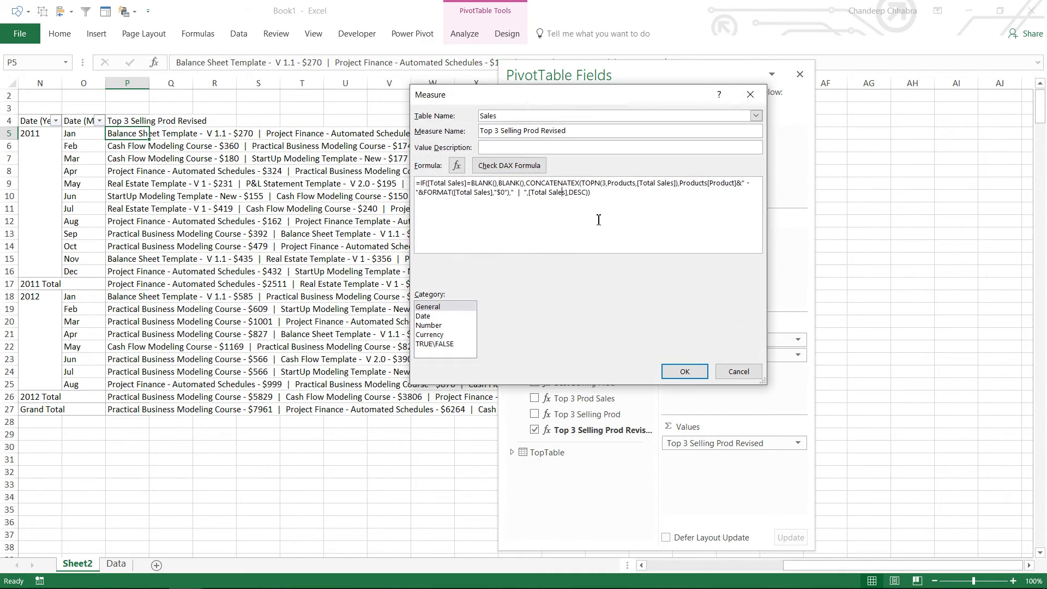
pyautogui.keyDown('ctrl'); pyautogui.scroll(3, 599, 220); pyautogui.keyUp('ctrl')
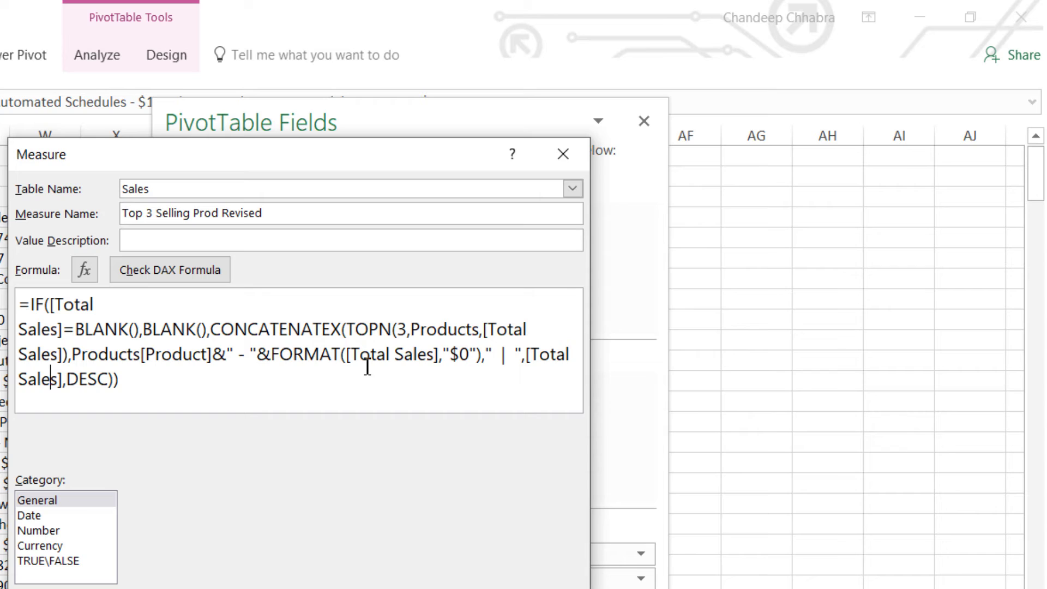
pyautogui.press('End')
pyautogui.hotkey('ctrl', 'Left')
pyautogui.hotkey('ctrl', 'Left')
pyautogui.hotkey('ctrl', 'Left')
pyautogui.hotkey('shift', 'Left')
pyautogui.hotkey('shift', 'Left')
pyautogui.hotkey('shift', 'Left')
pyautogui.hotkey('shift', 'Left')
pyautogui.hotkey('shift', 'Left')
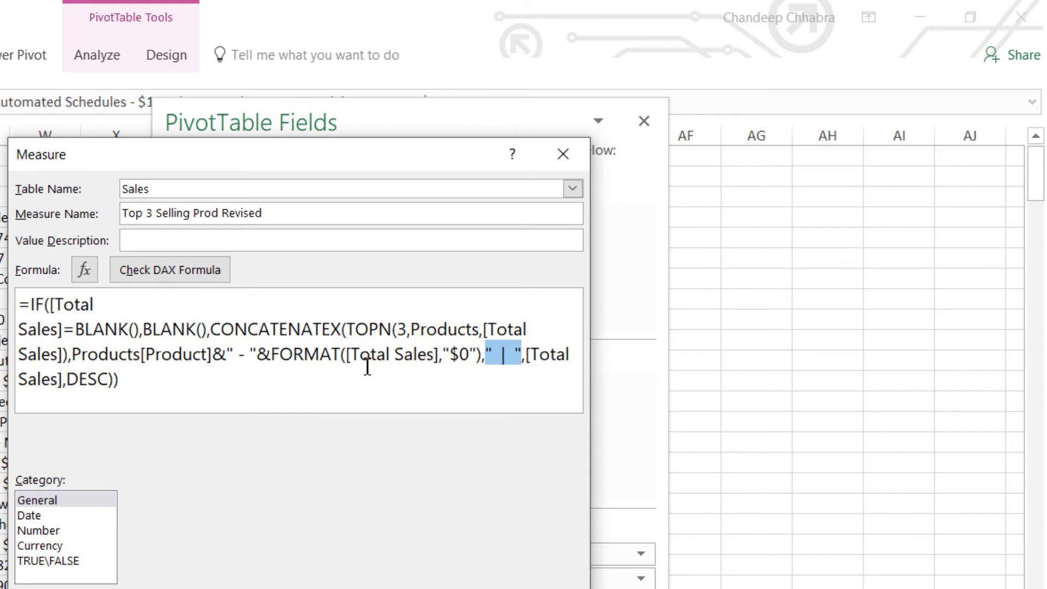
pyautogui.write('UNICH')
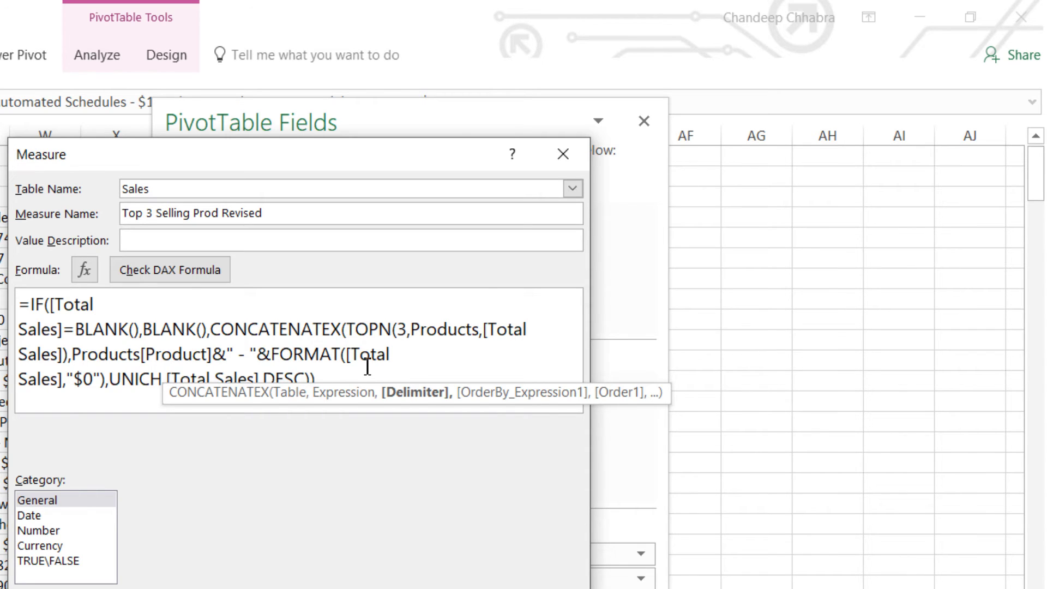
pyautogui.write('AR(10)')
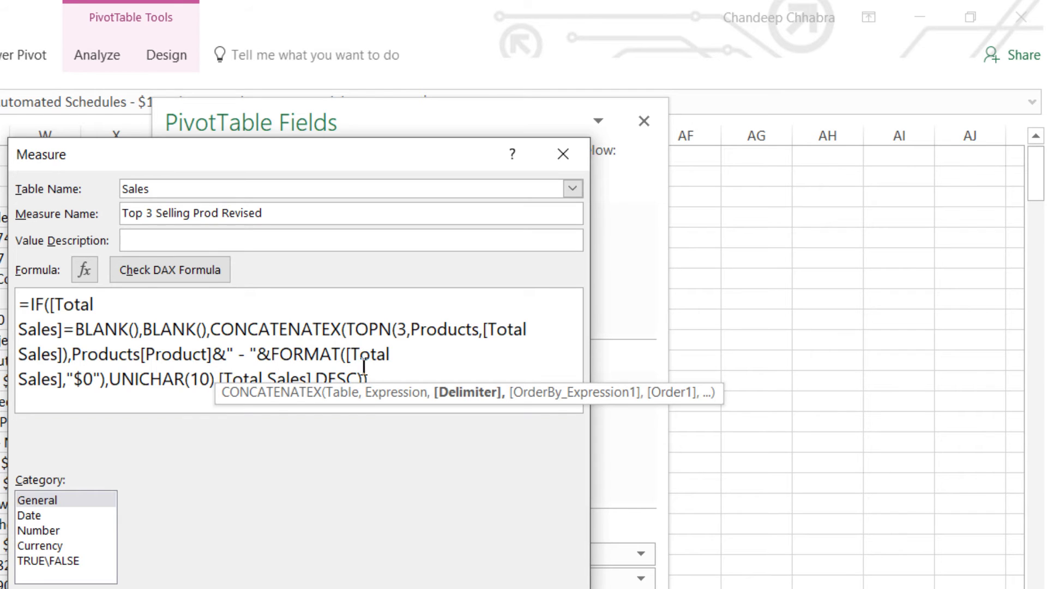
pyautogui.click(168, 269)
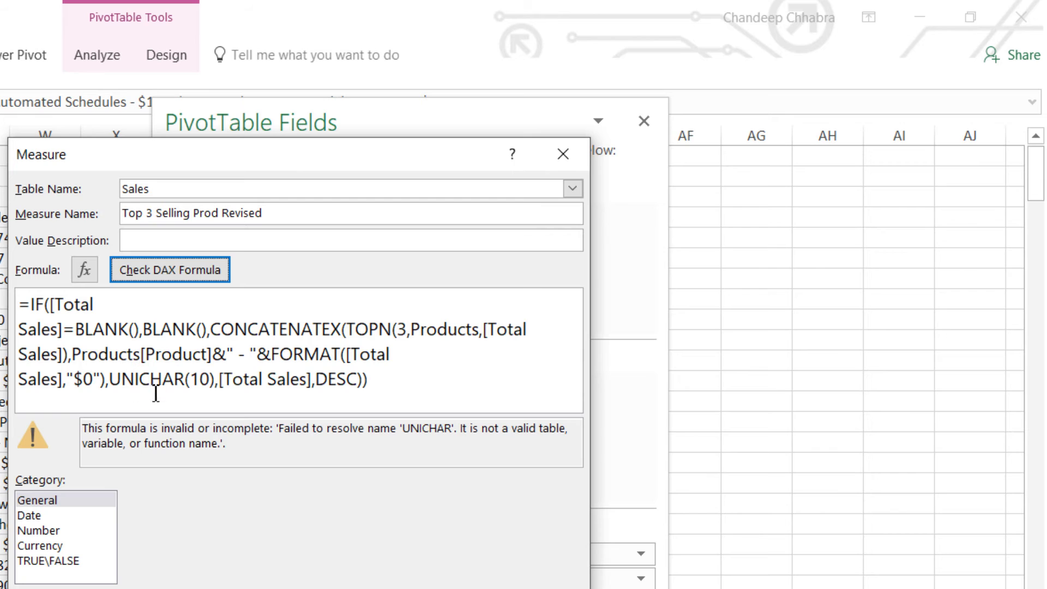
pyautogui.moveTo(122, 379); pyautogui.dragTo(208, 387)
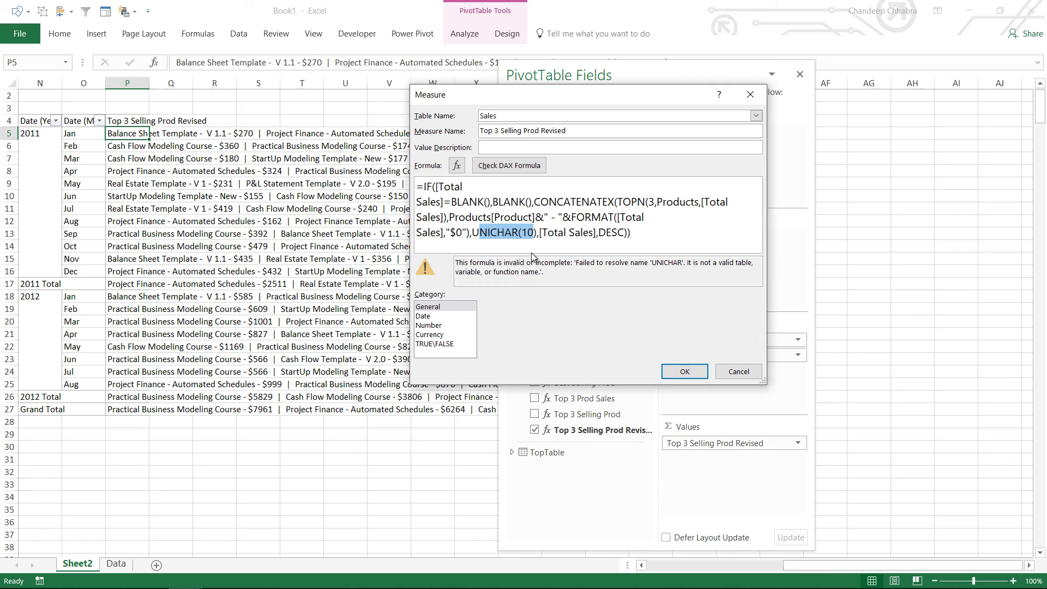
pyautogui.press('Escape')
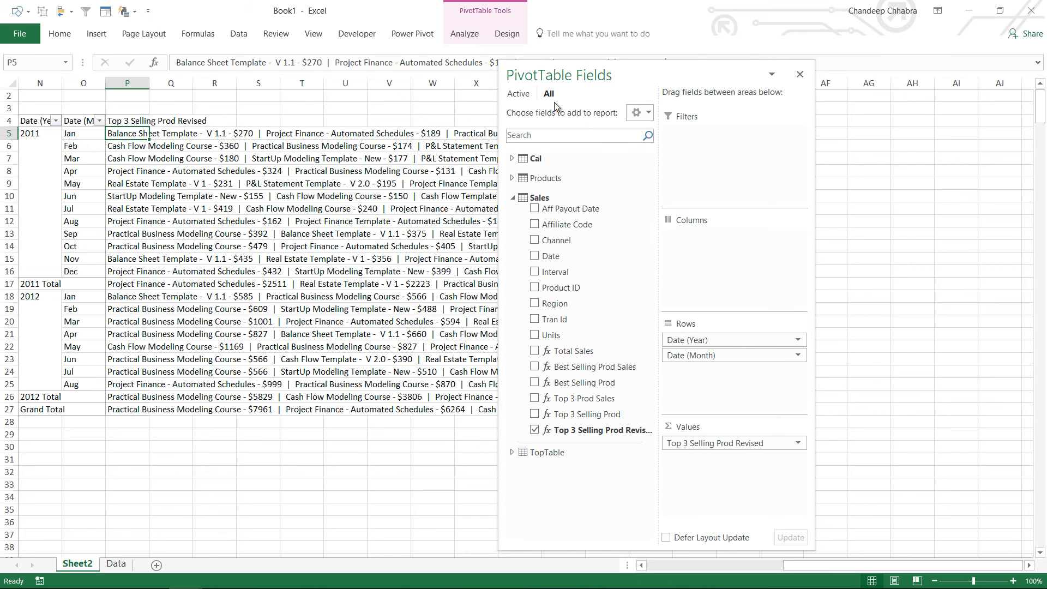
# - Move the PivotTable Fields pane aside and select N4:P27, the Date (Year) header through Grand Total
pyautogui.moveTo(620, 76); pyautogui.dragTo(780, 134)
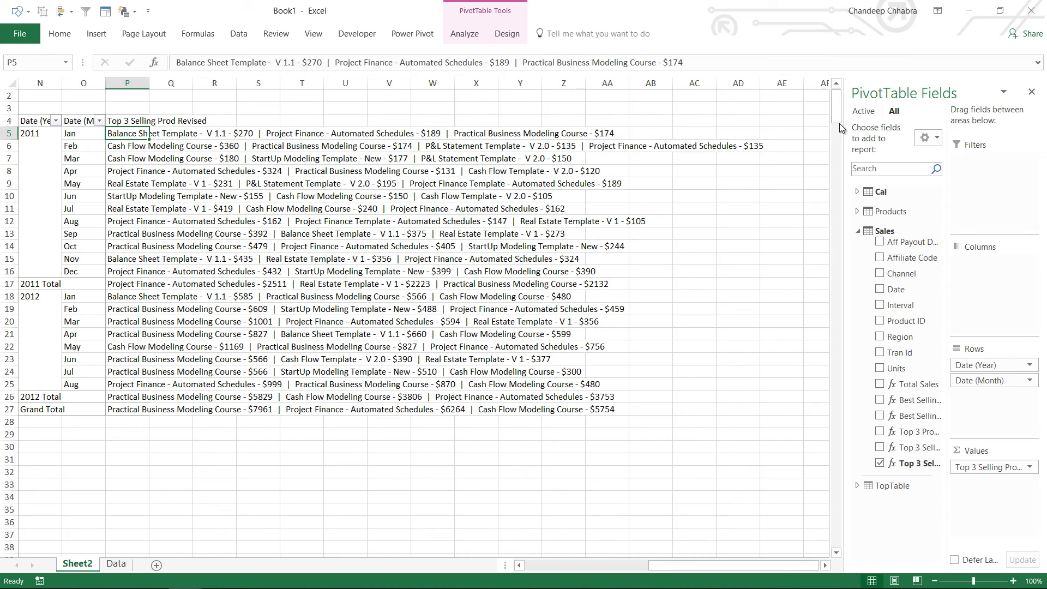
pyautogui.moveTo(928, 87); pyautogui.dragTo(802, 96)
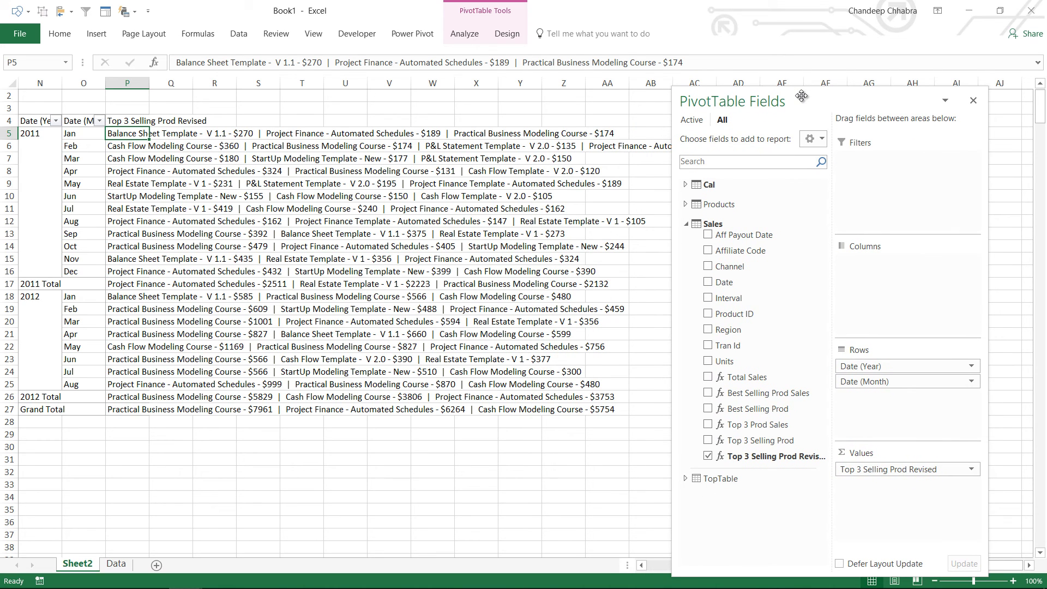
pyautogui.press('Left')
pyautogui.press('Up')
pyautogui.press('Left')
pyautogui.hotkey('shift', 'Right')
pyautogui.hotkey('shift', 'Right')
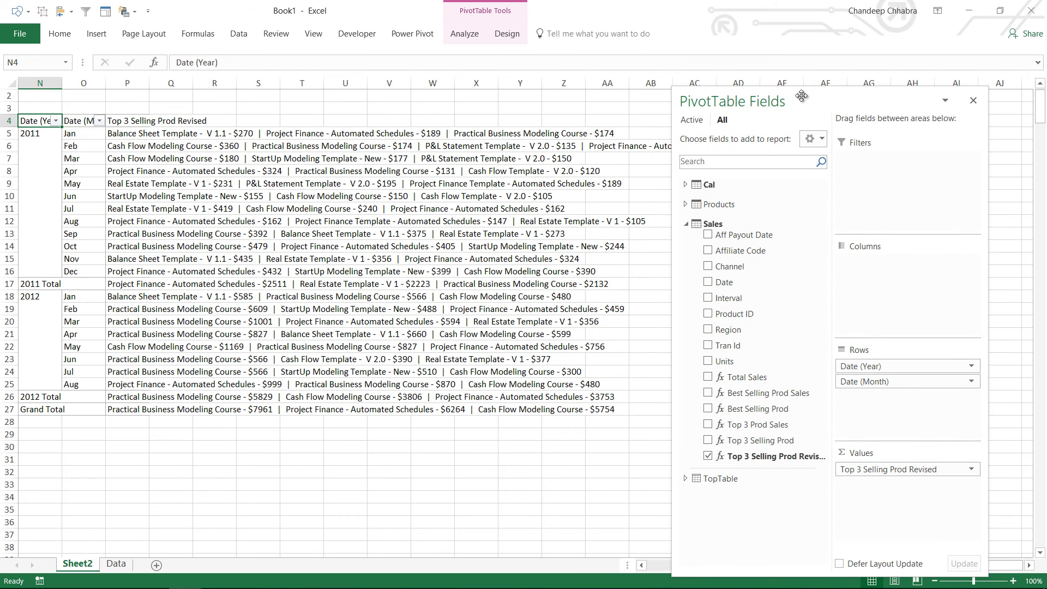
pyautogui.hotkey('ctrl', 'shift', 'Down')
pyautogui.hotkey('ctrl', 'shift', 'Down')
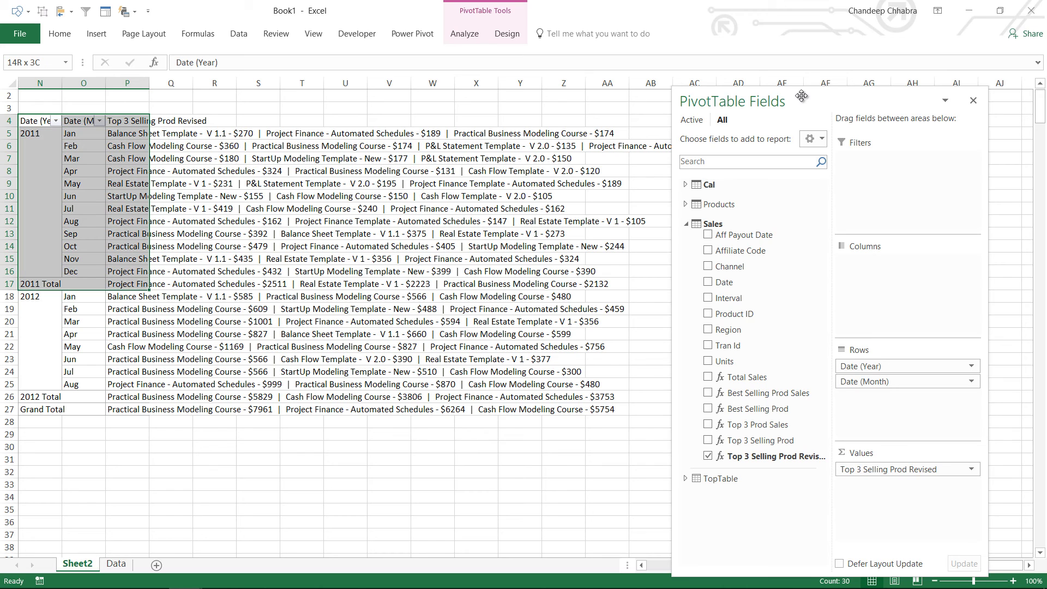
pyautogui.hotkey('ctrl', 'shift', 'Down')
pyautogui.hotkey('ctrl', 'shift', 'Down')
pyautogui.hotkey('ctrl', 'shift', 'Down')
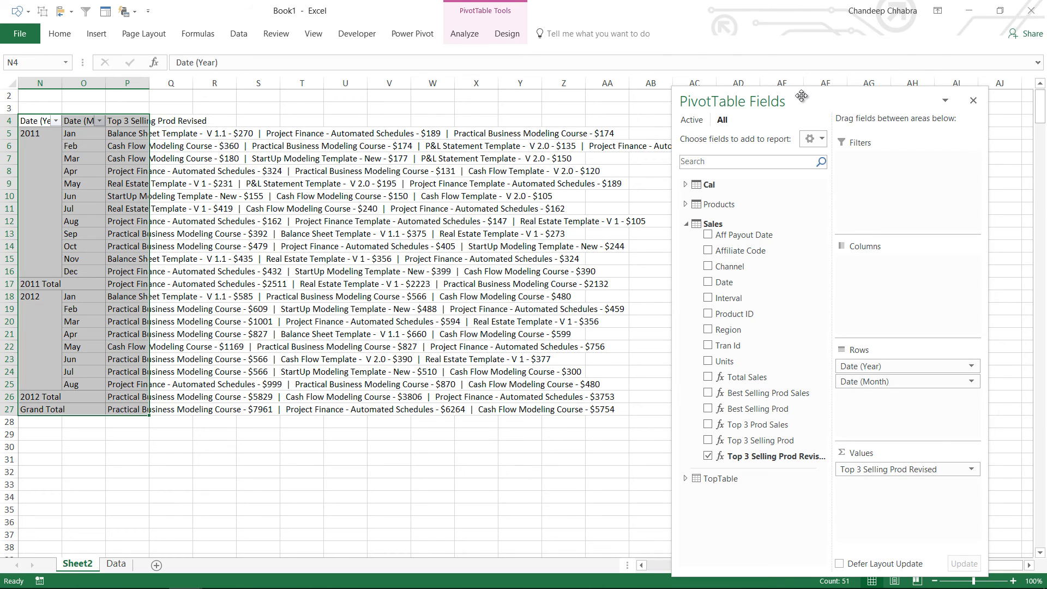